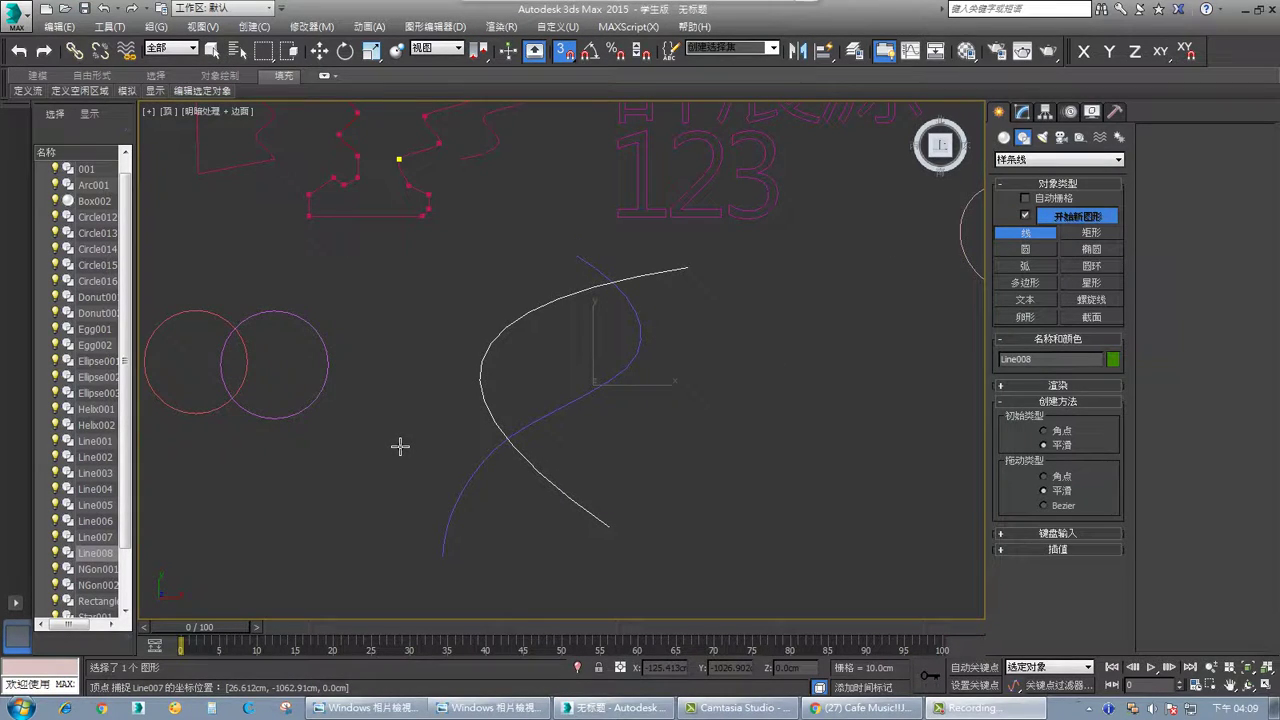
# Add an Edit Spline modifier to the purple circle of the overlapping pair and enter its Spline sub-object level
pyautogui.scroll(4, 470, 360)
pyautogui.moveTo(465, 356); pyautogui.dragTo(651, 371, button='middle')
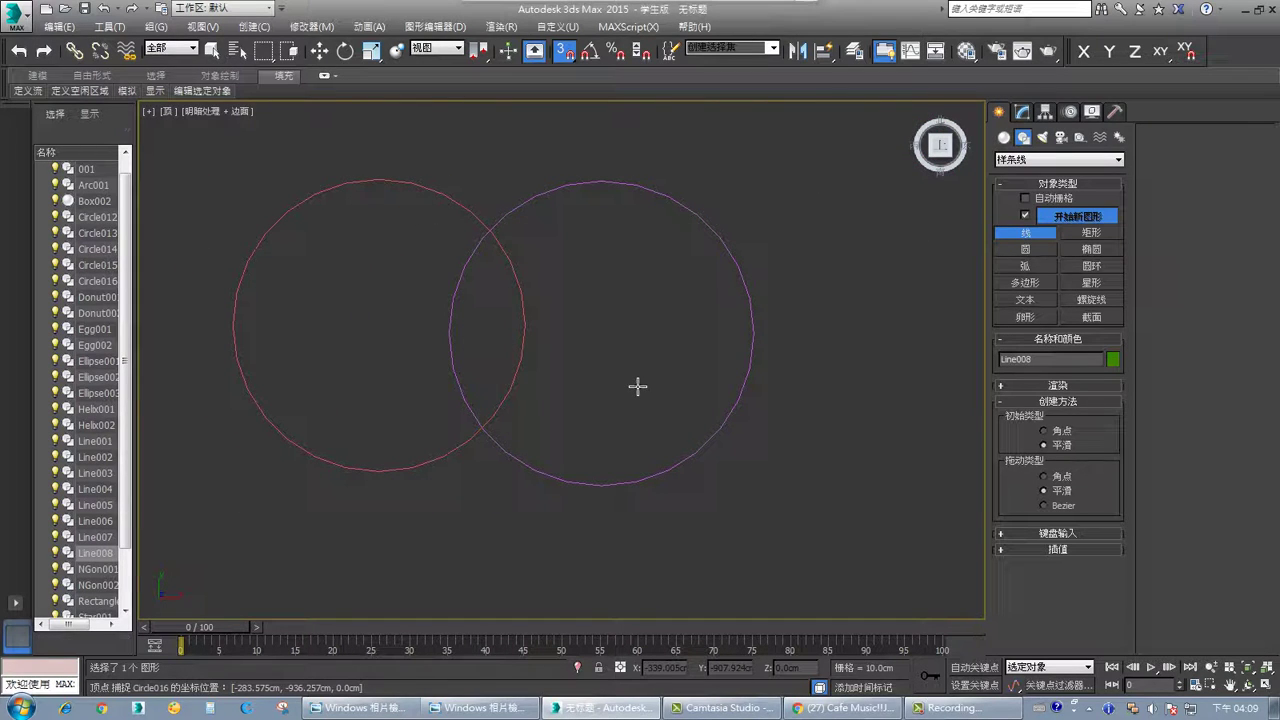
pyautogui.rightClick(637, 386)
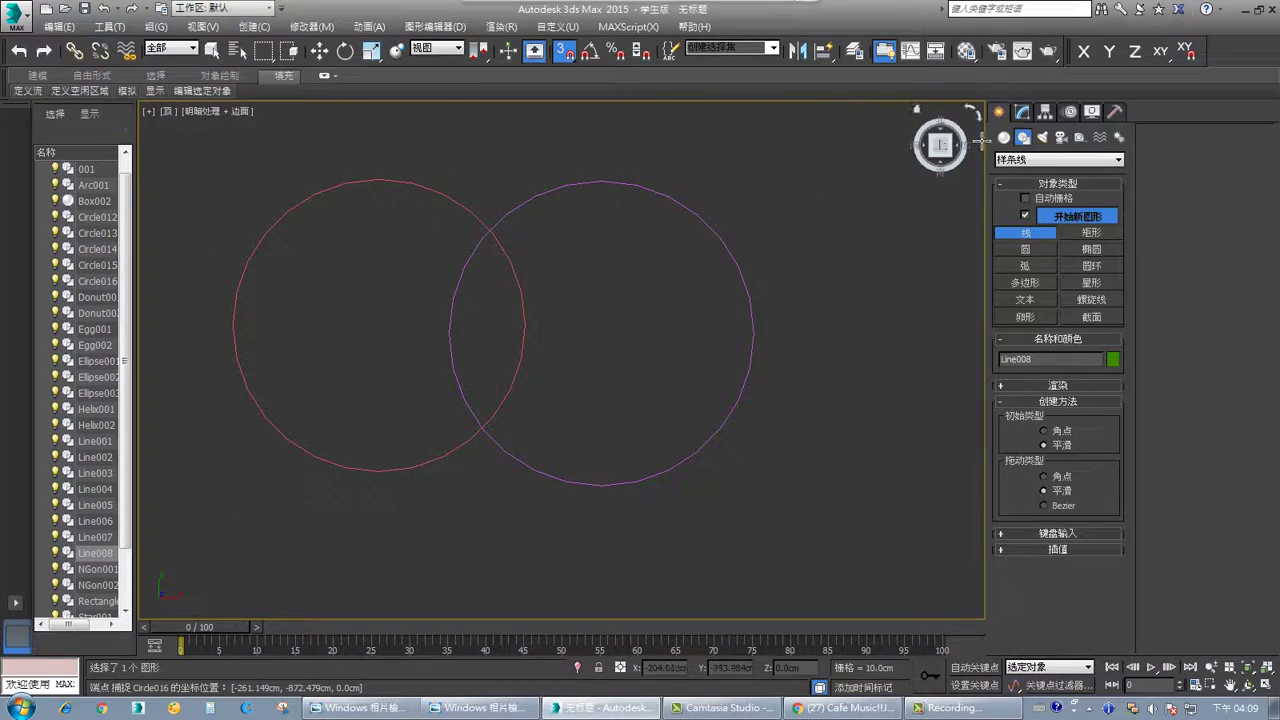
pyautogui.click(1022, 111)
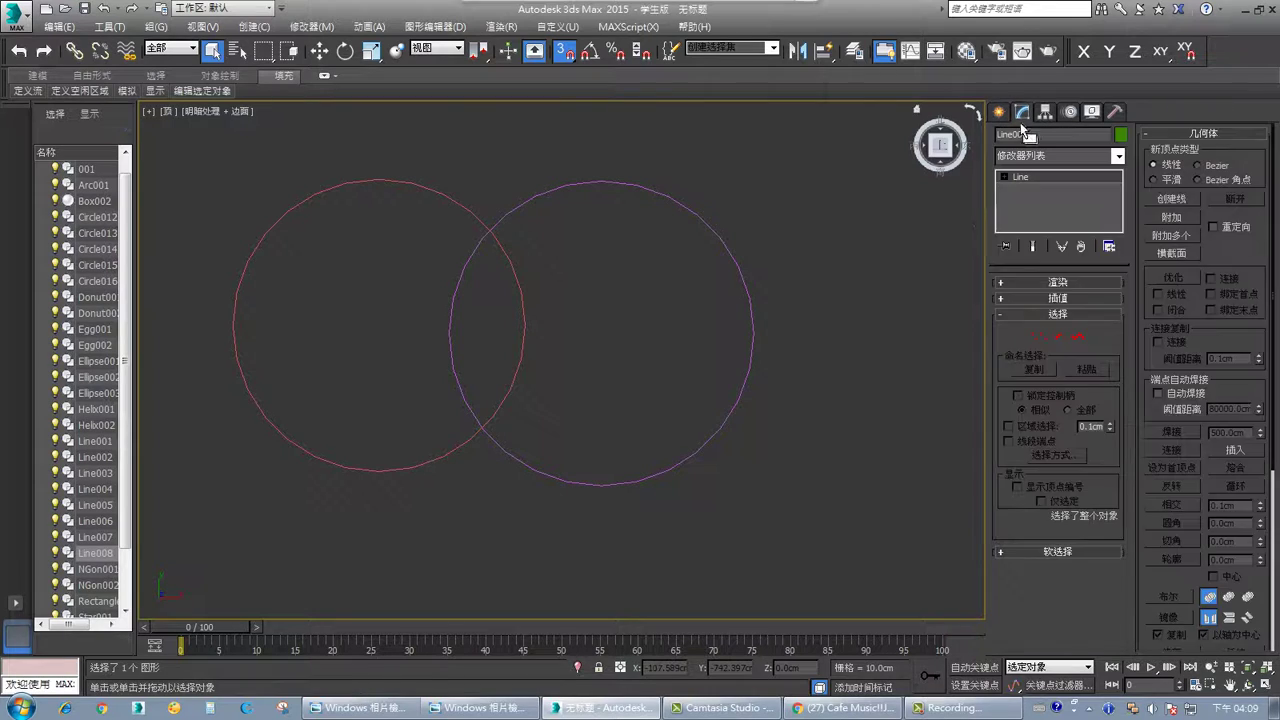
pyautogui.click(744, 281)
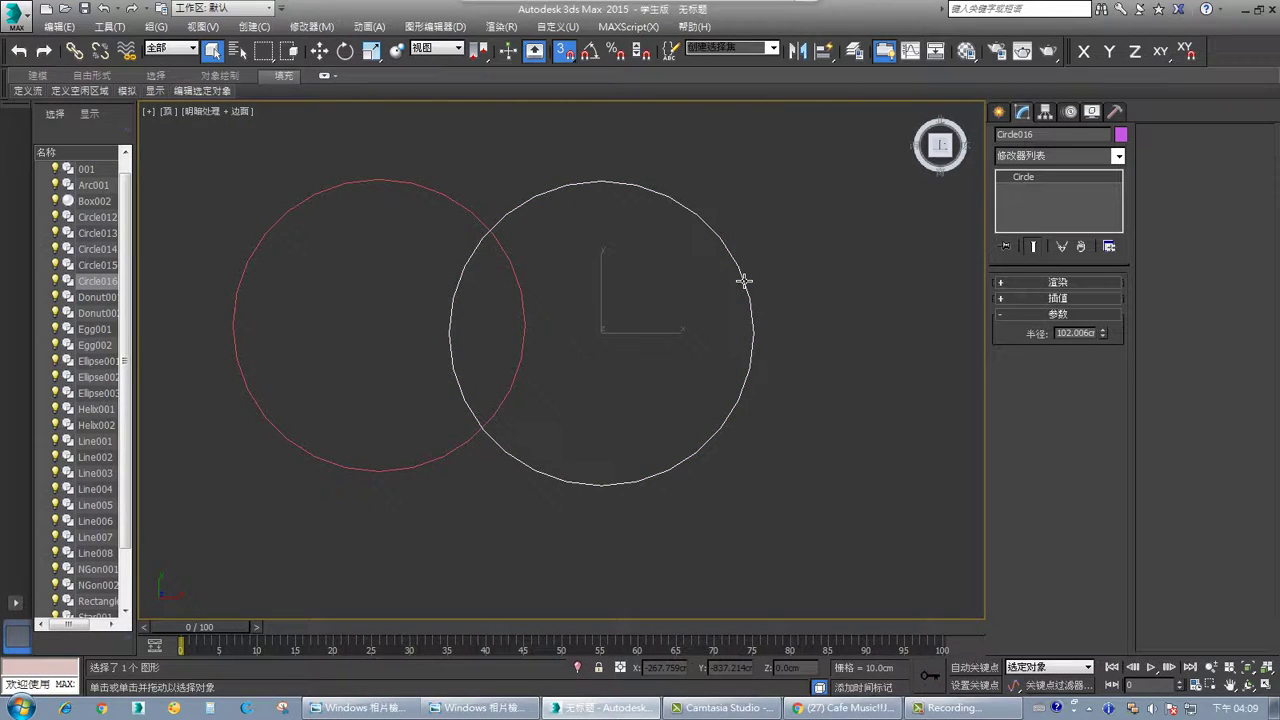
pyautogui.click(1028, 176)
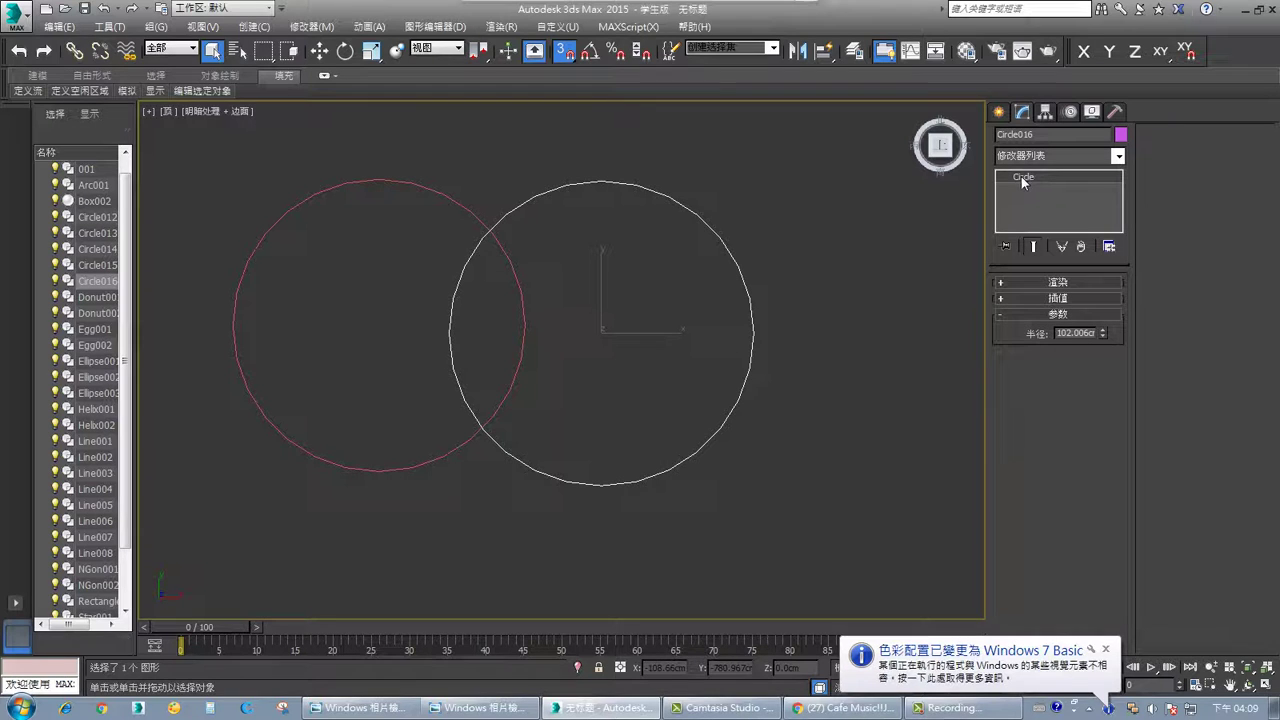
pyautogui.click(1117, 157)
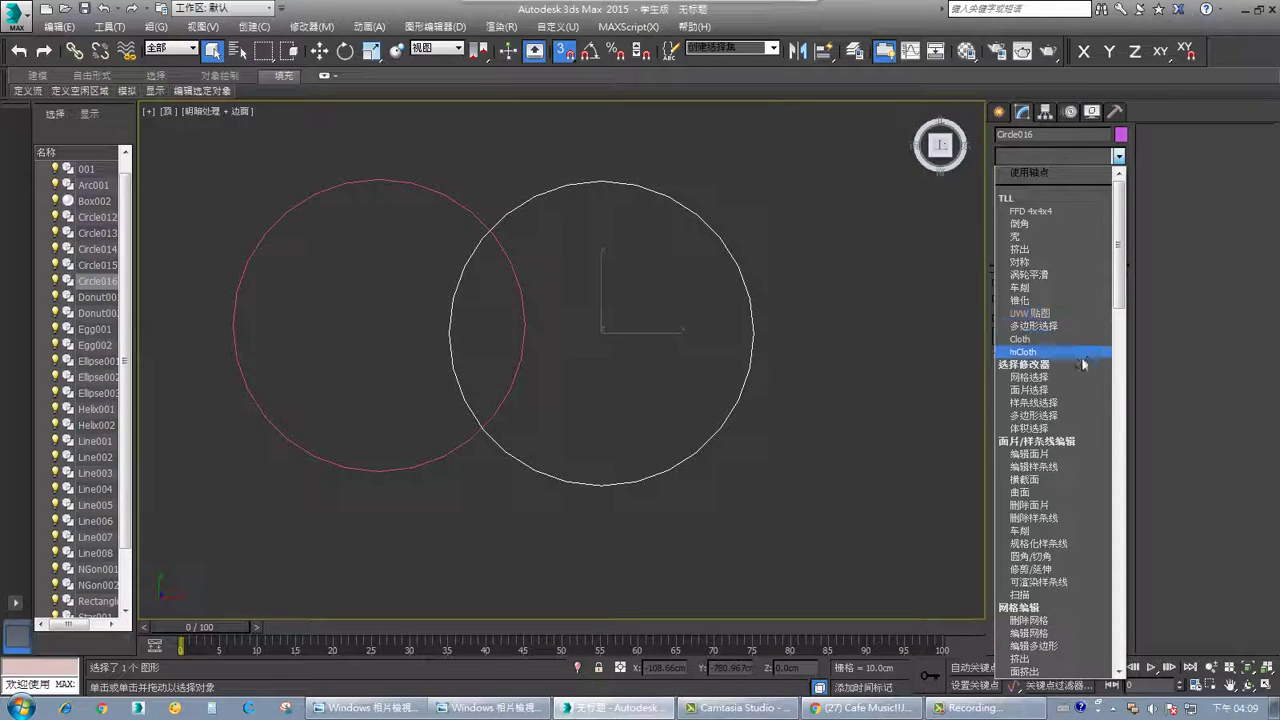
pyautogui.click(1061, 469)
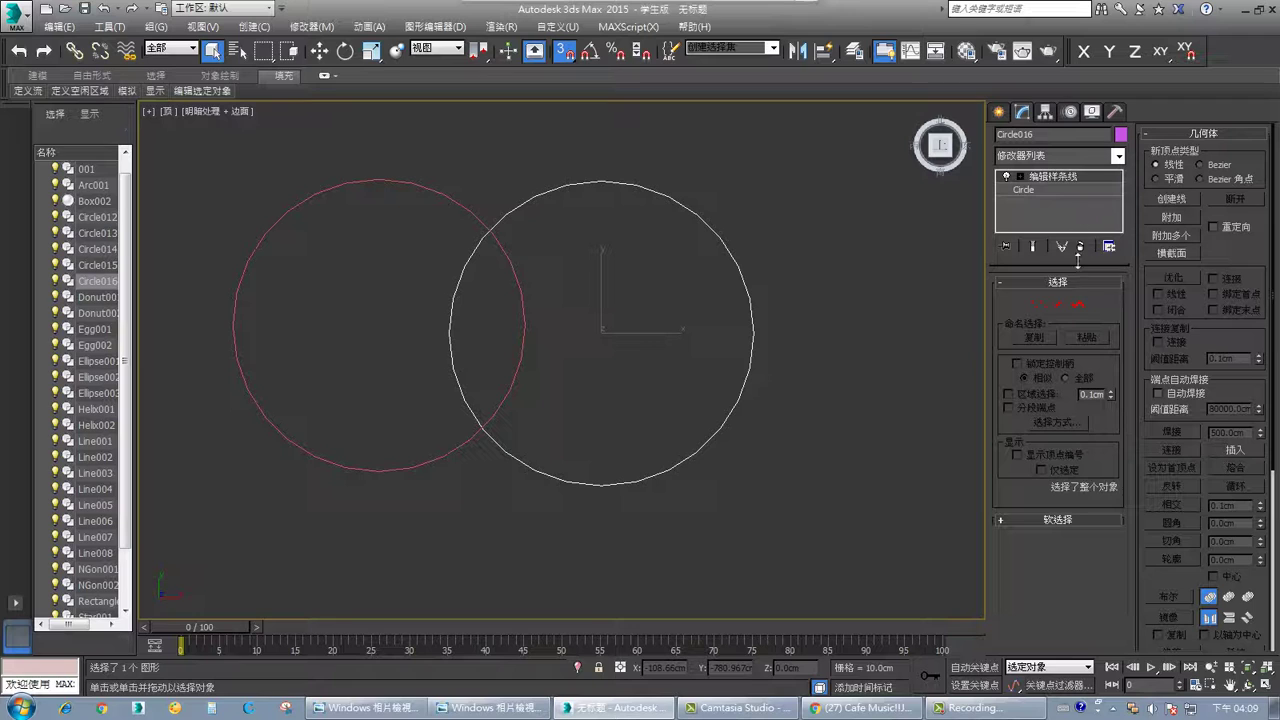
pyautogui.click(1077, 306)
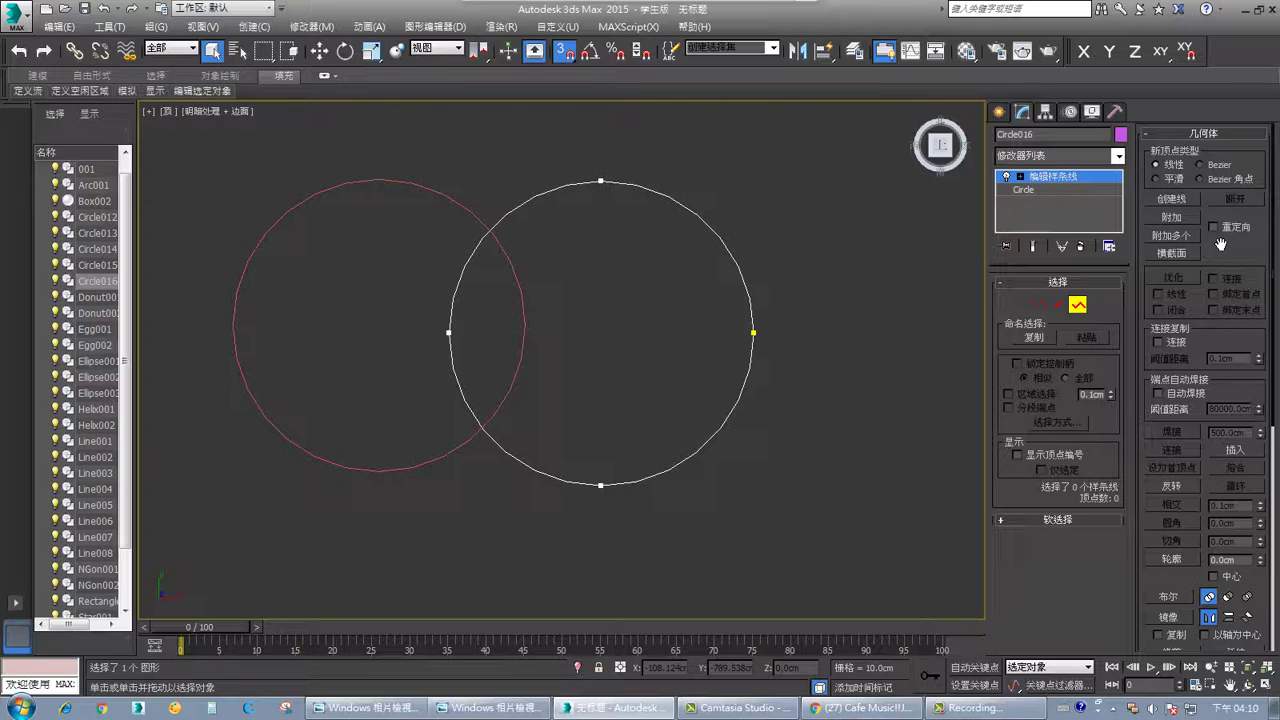
pyautogui.click(1174, 236)
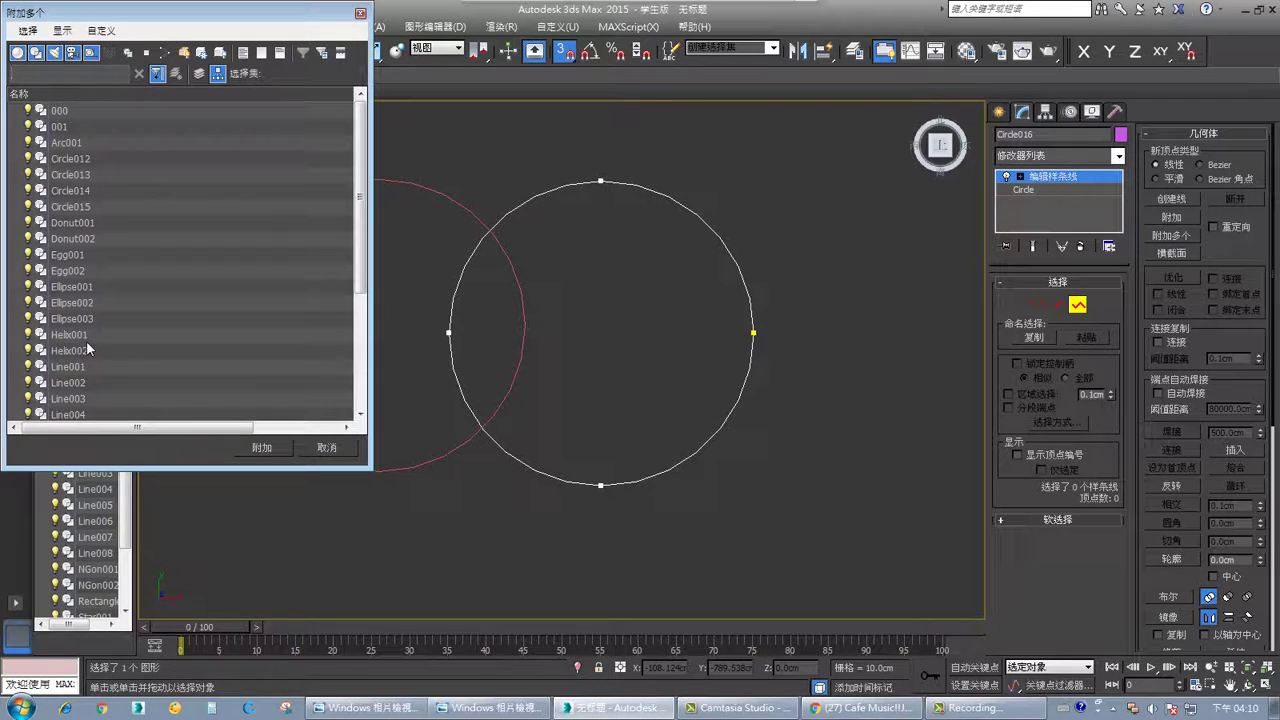
pyautogui.click(82, 178)
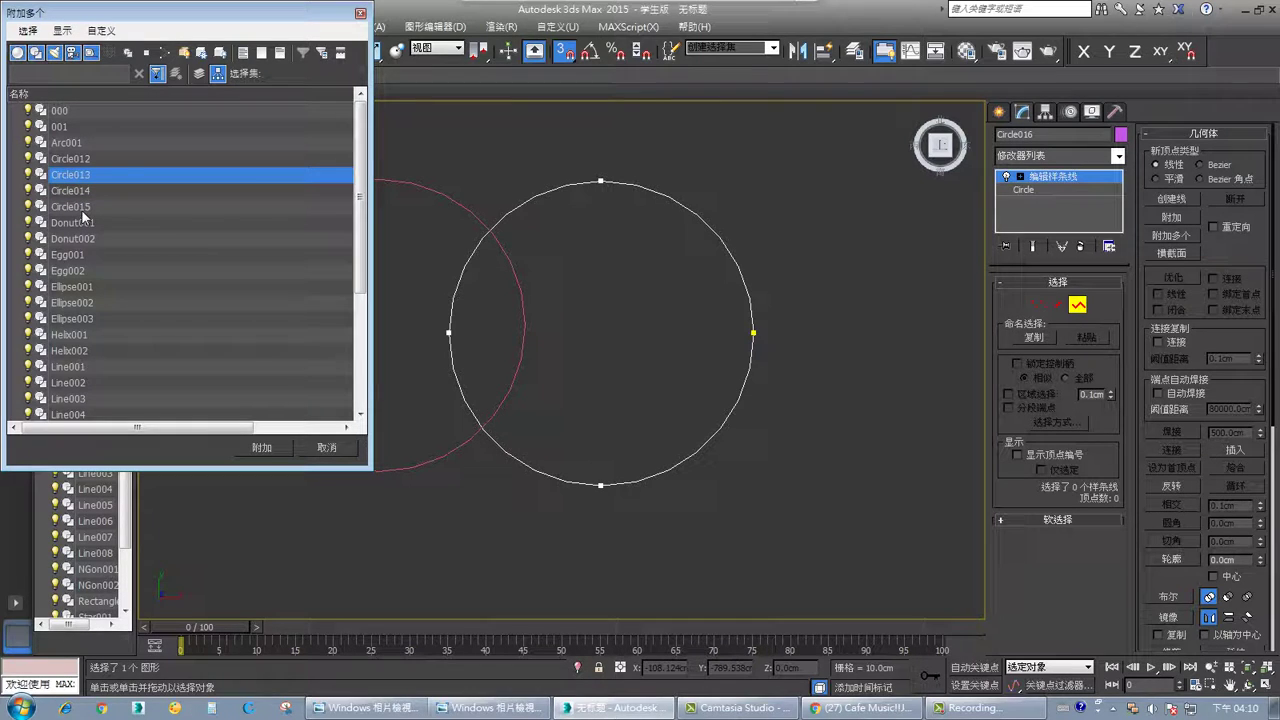
pyautogui.keyDown('ctrl'); pyautogui.click(81, 207); pyautogui.keyUp('ctrl')
pyautogui.keyDown('ctrl'); pyautogui.click(72, 254); pyautogui.keyUp('ctrl')
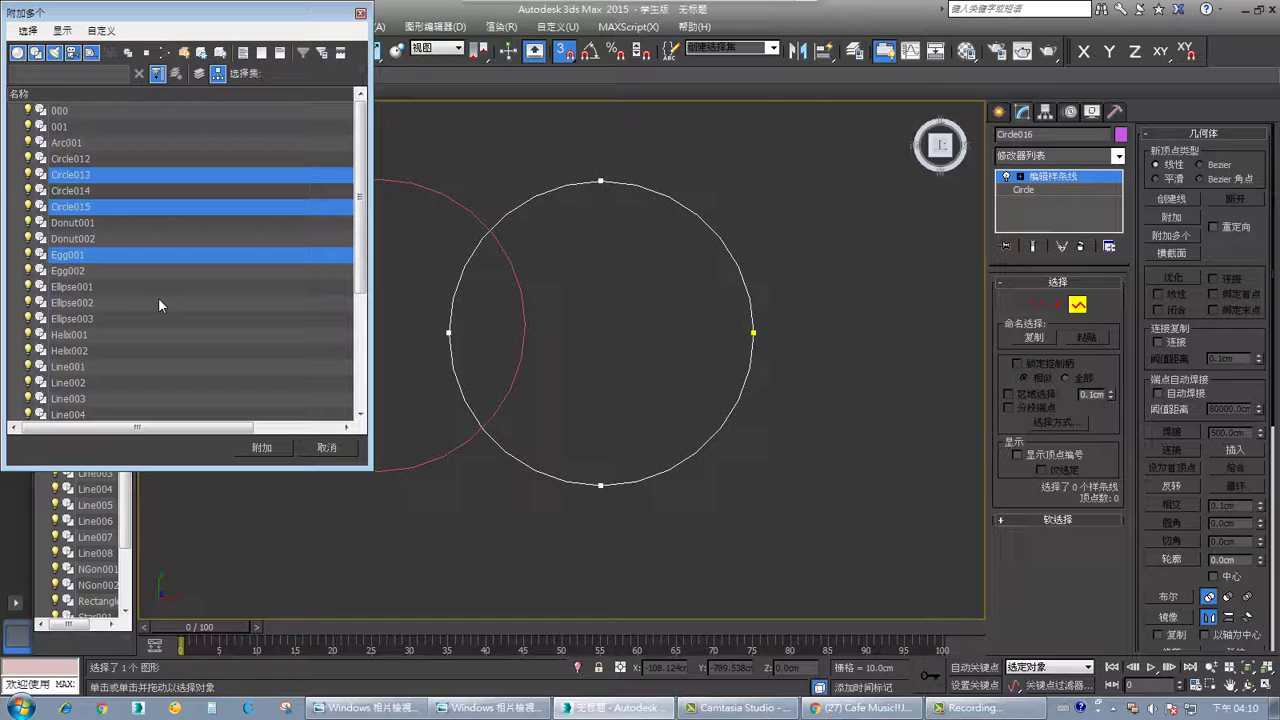
pyautogui.click(327, 448)
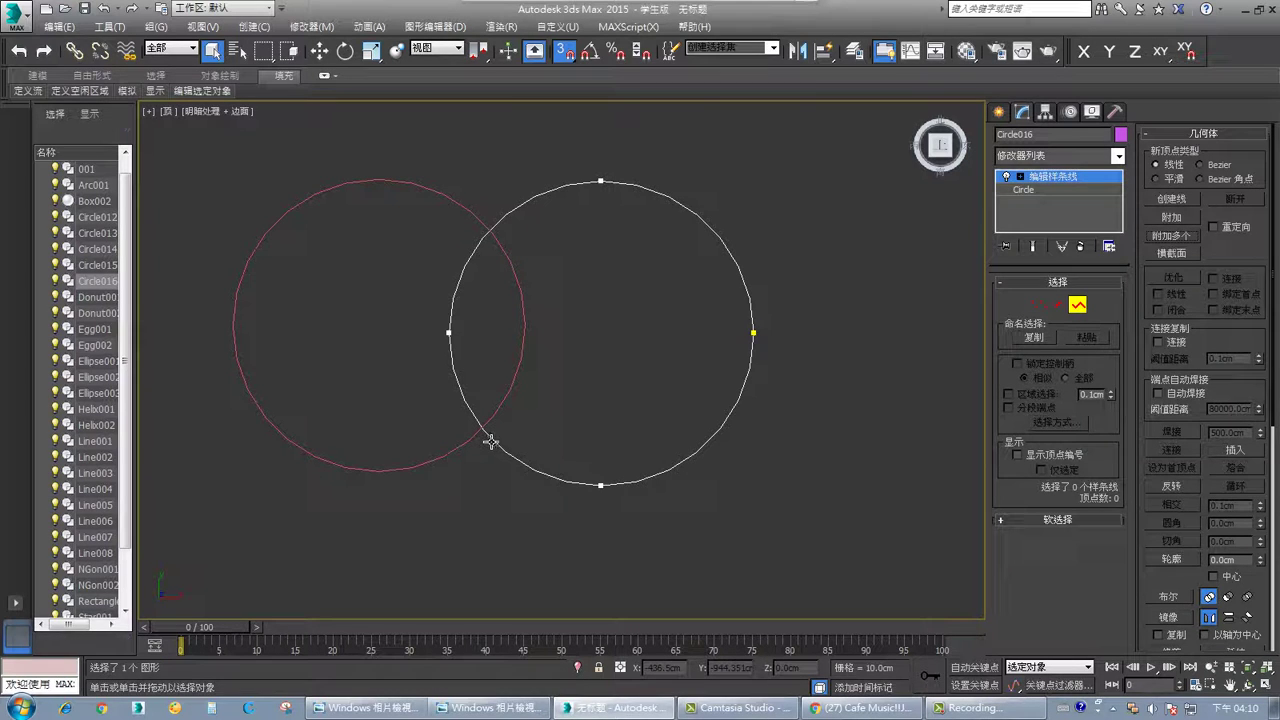
# Attach the overlapping red circle to the purple circle's editable shape and leave Attach mode
pyautogui.click(1174, 218)
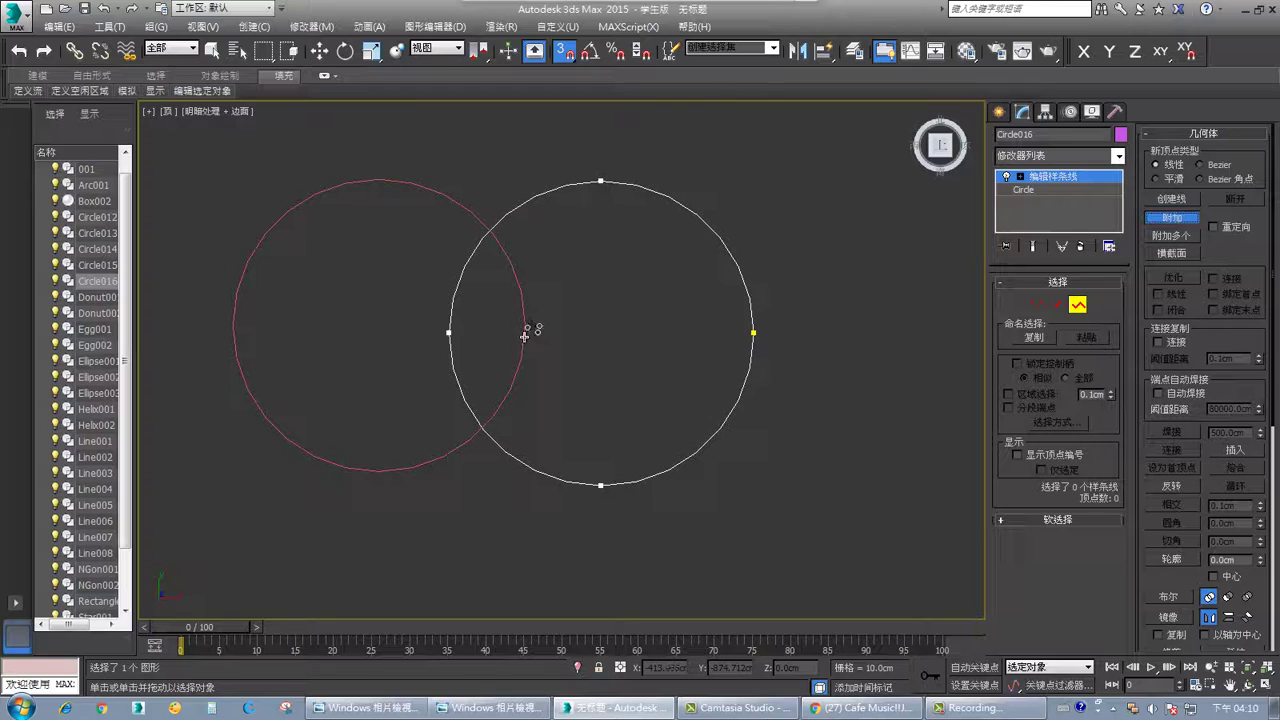
pyautogui.click(424, 184)
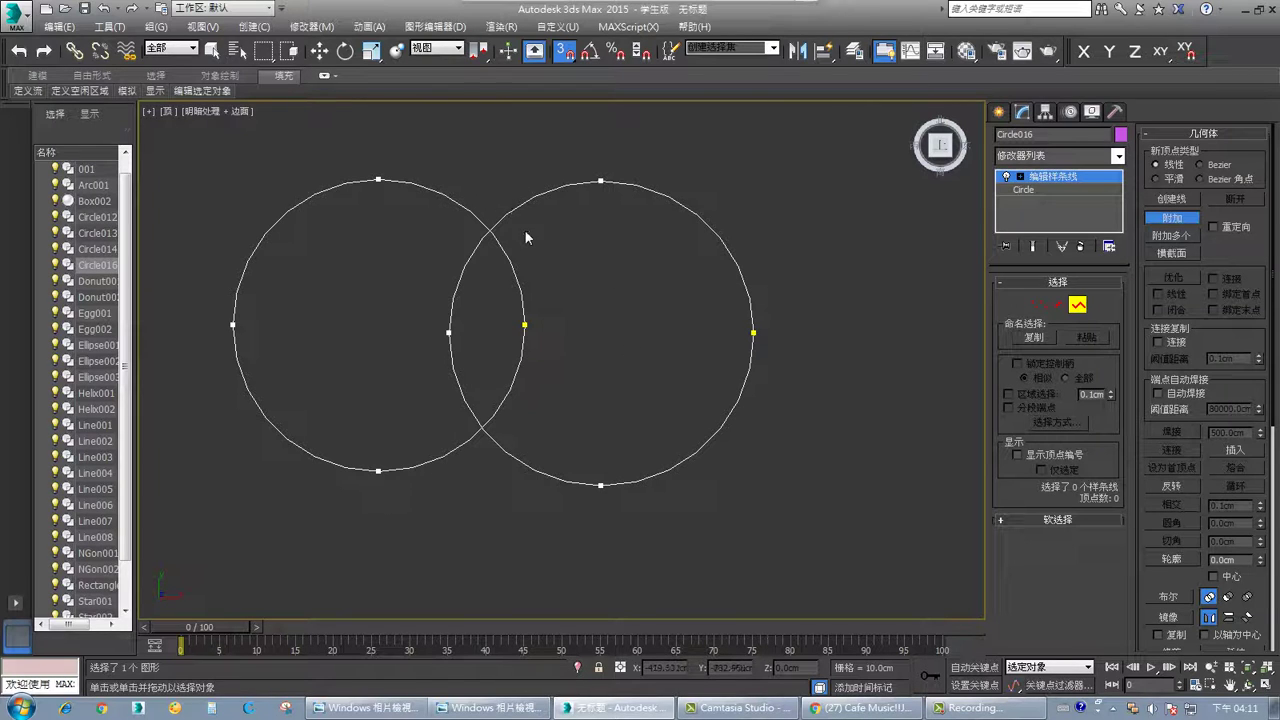
pyautogui.moveTo(700, 5)
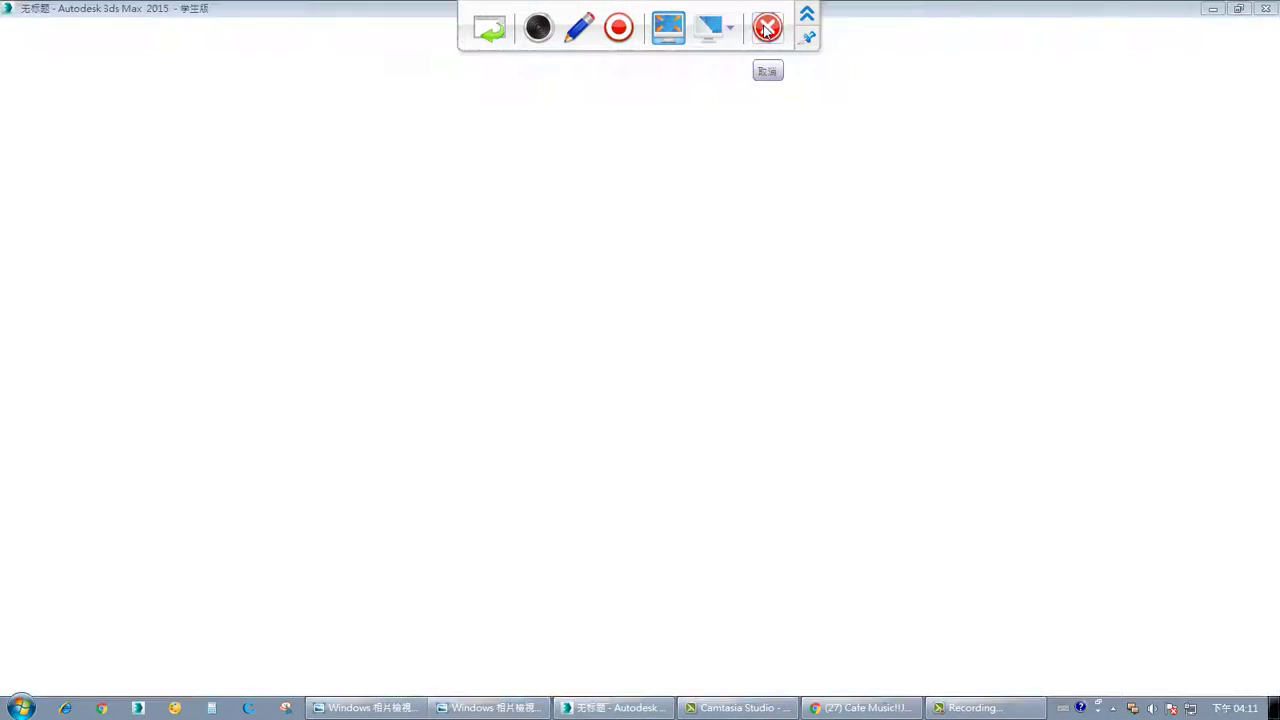
pyautogui.click(765, 28)
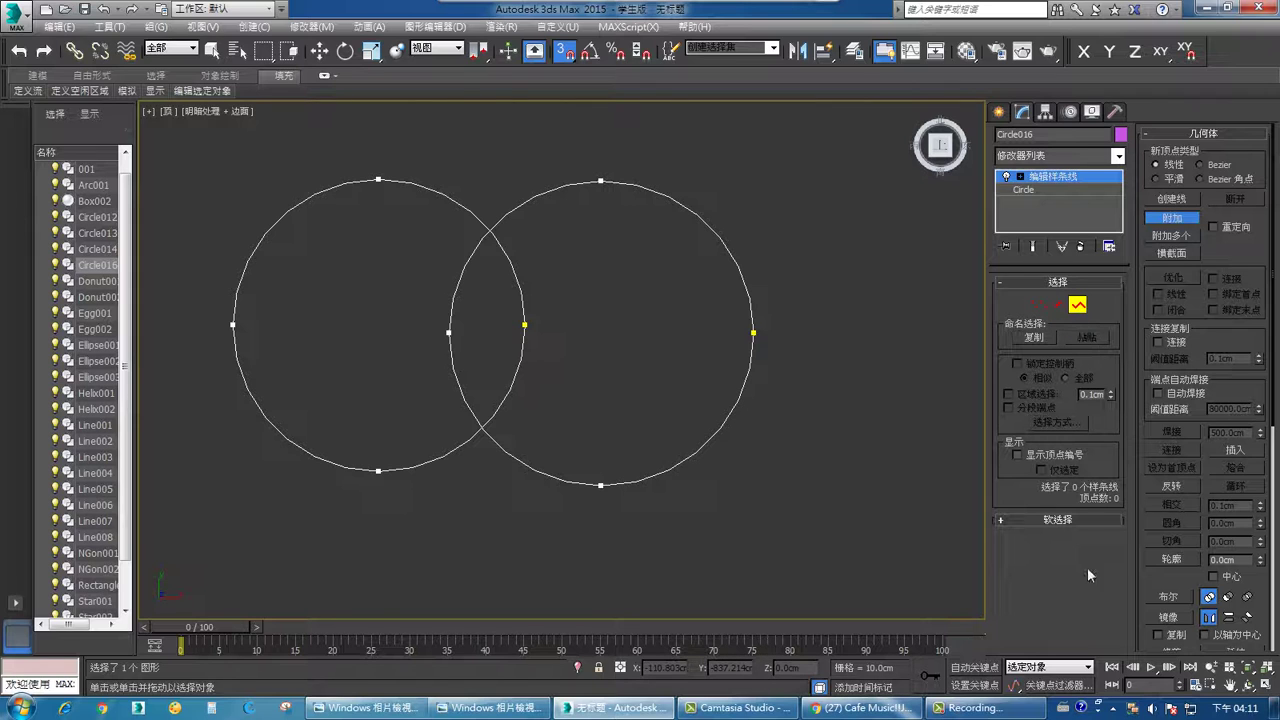
pyautogui.click(1174, 218)
# Select each of the two circle splines in turn, then select both splines together
pyautogui.click(745, 285)
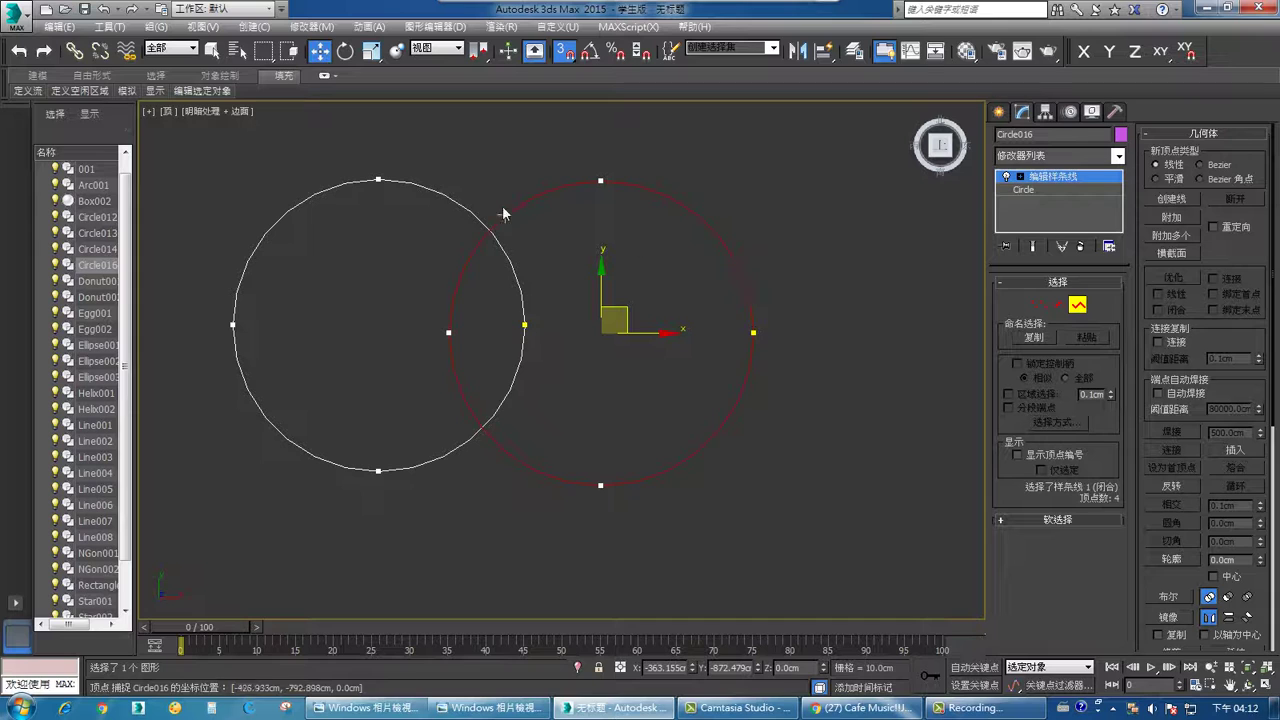
pyautogui.click(466, 208)
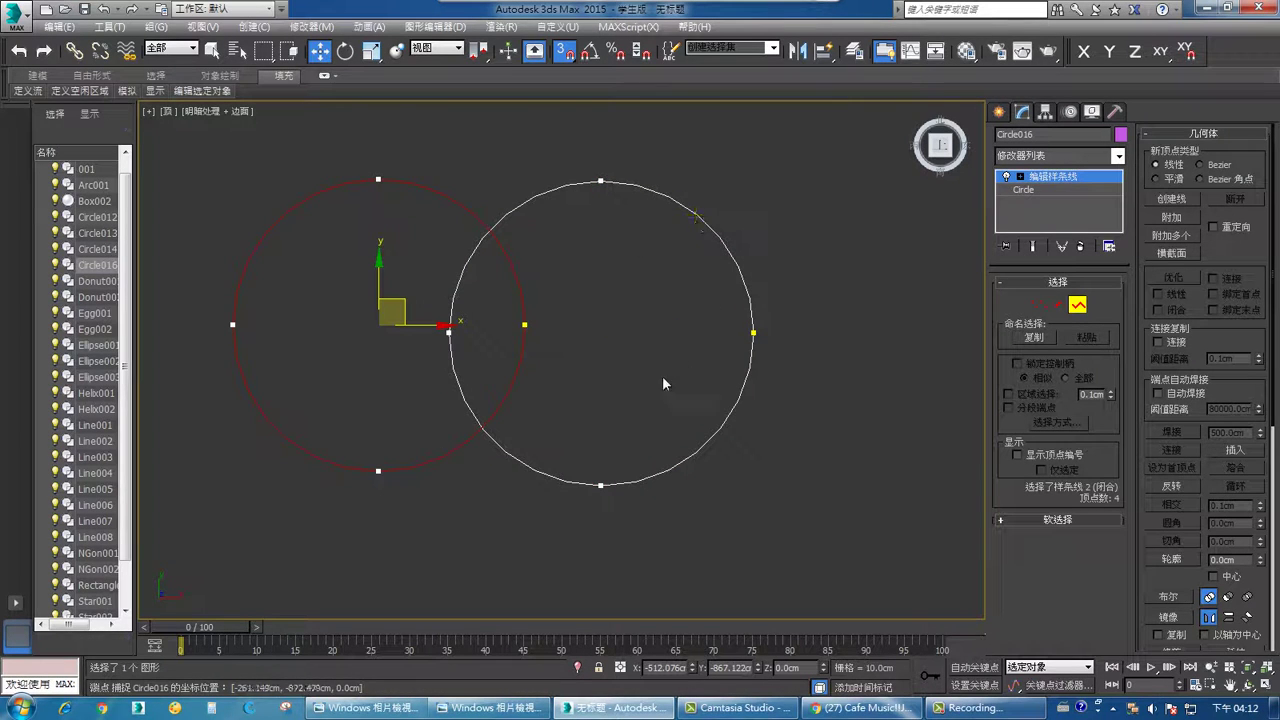
pyautogui.moveTo(640, 381); pyautogui.dragTo(429, 302)
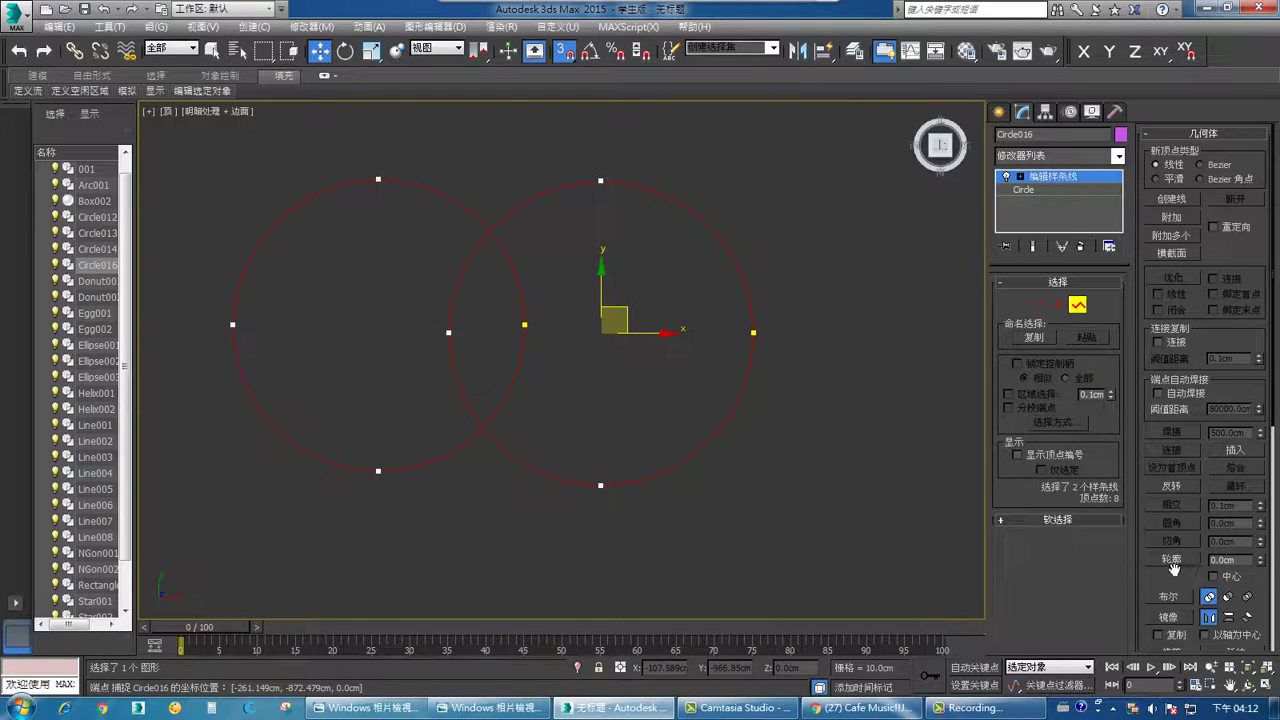
pyautogui.click(962, 707)
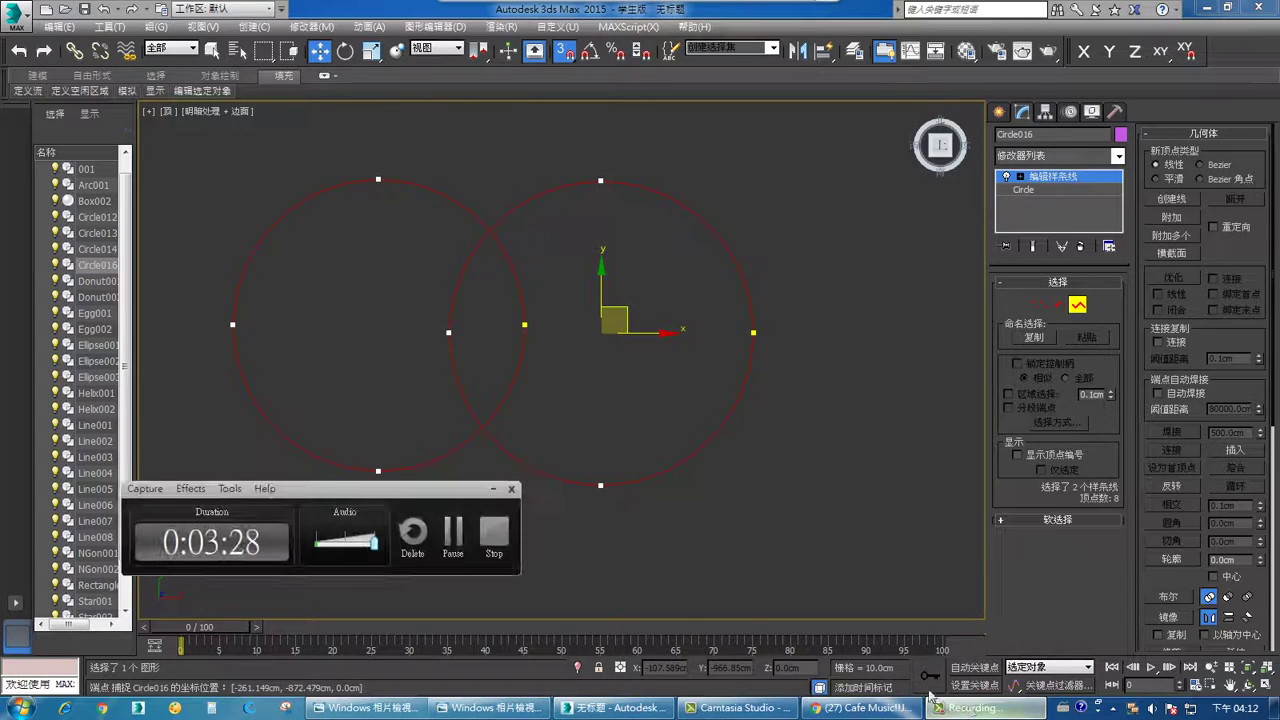
pyautogui.click(490, 540)
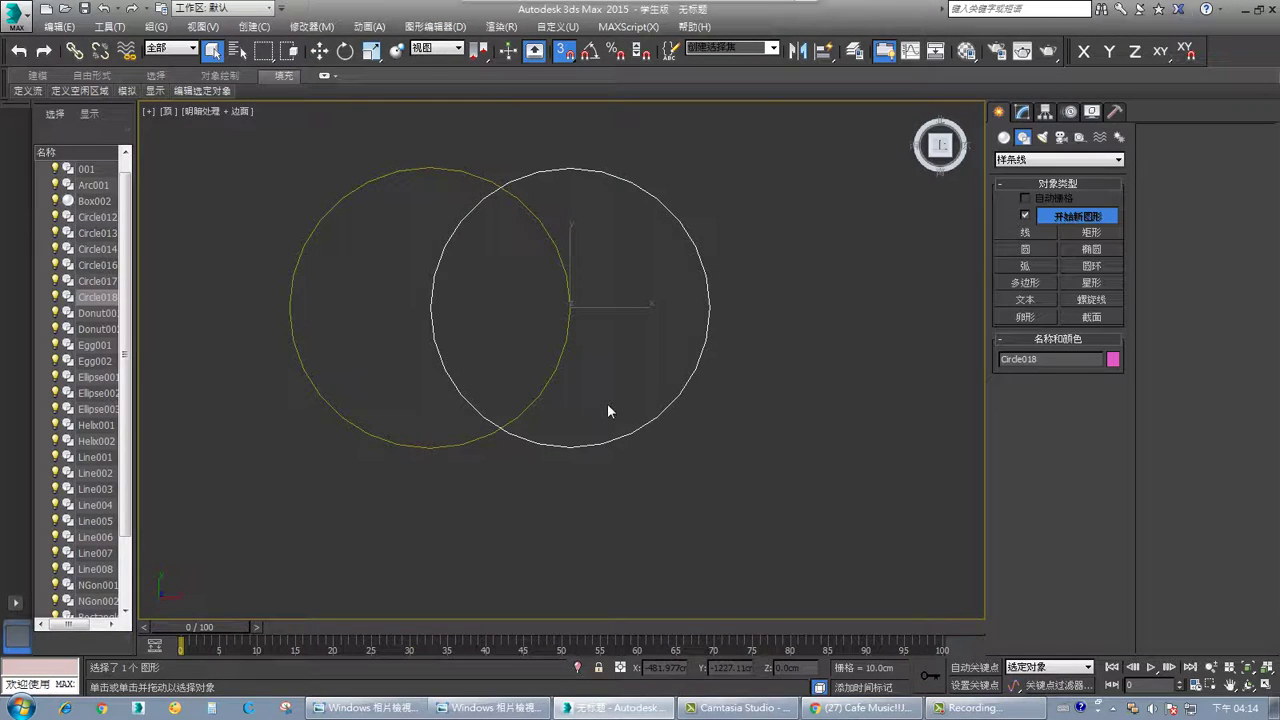
# Add an Edit Spline modifier to the pink circle of the new overlapping pair
pyautogui.moveTo(607, 403)
pyautogui.mouseDown(button='middle')
pyautogui.moveTo(623, 391)
pyautogui.moveTo(629, 401)
pyautogui.mouseUp(button='middle')
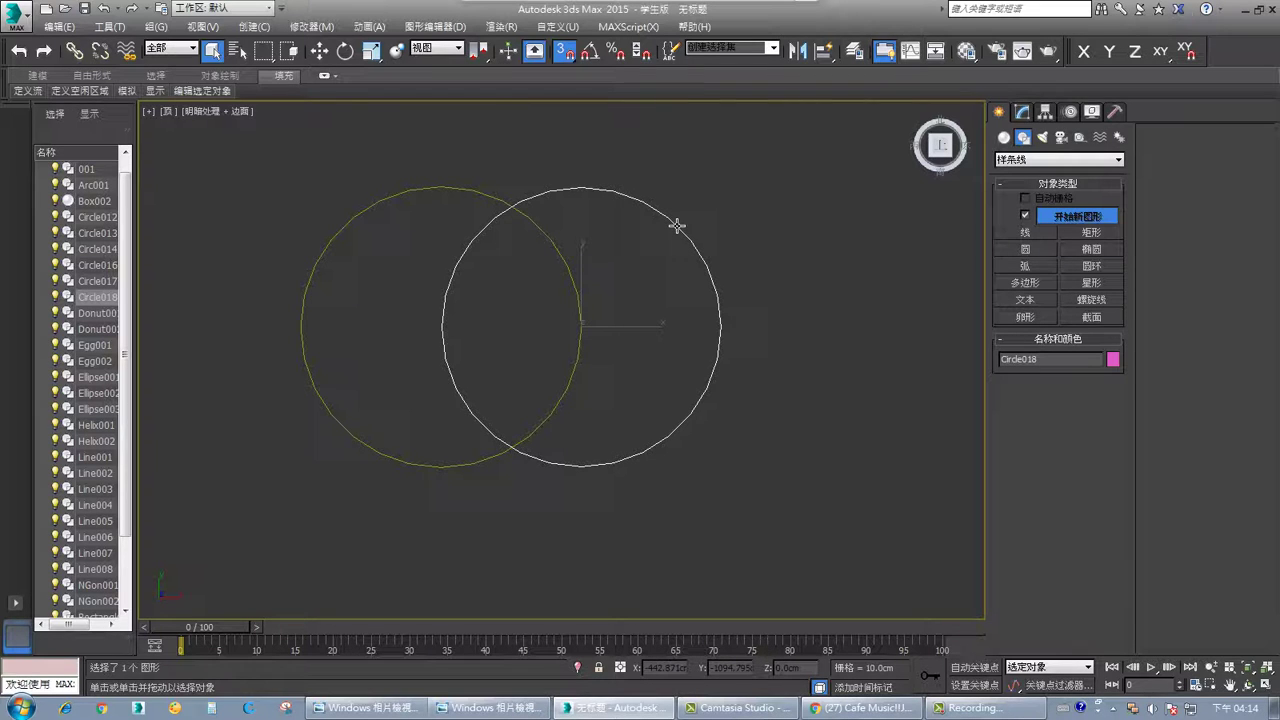
pyautogui.click(486, 192)
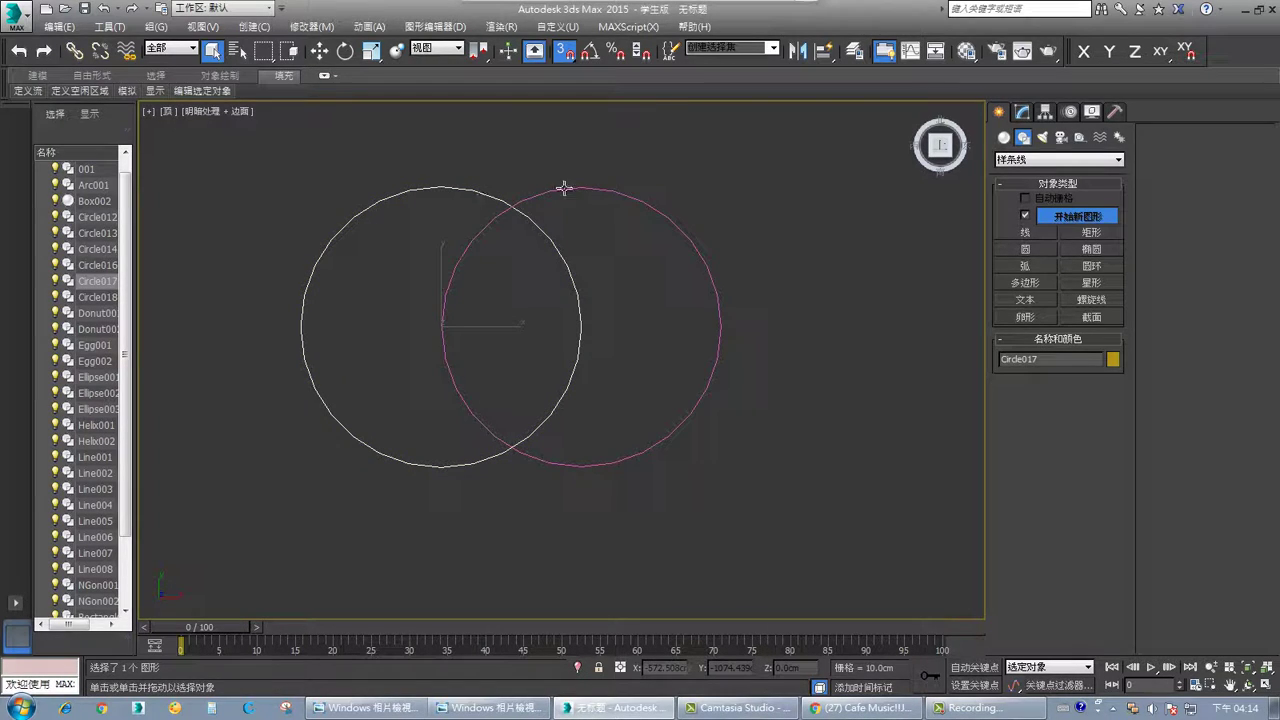
pyautogui.click(640, 197)
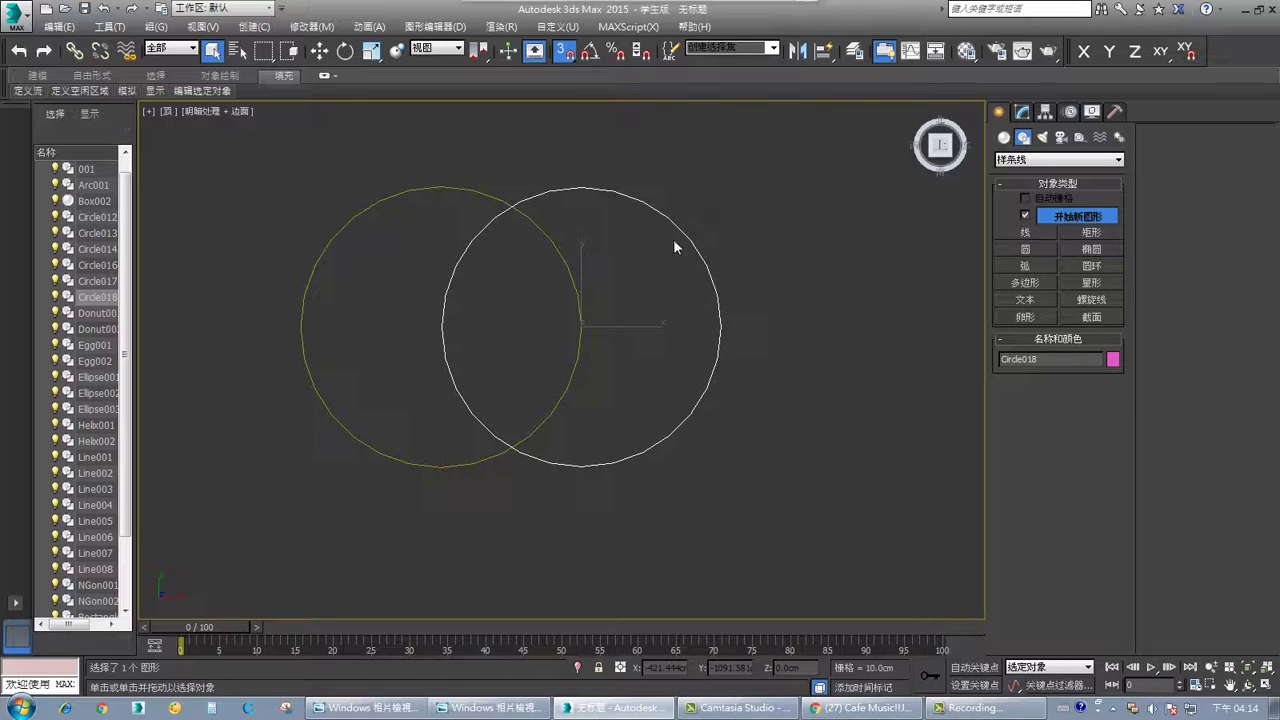
pyautogui.click(1023, 113)
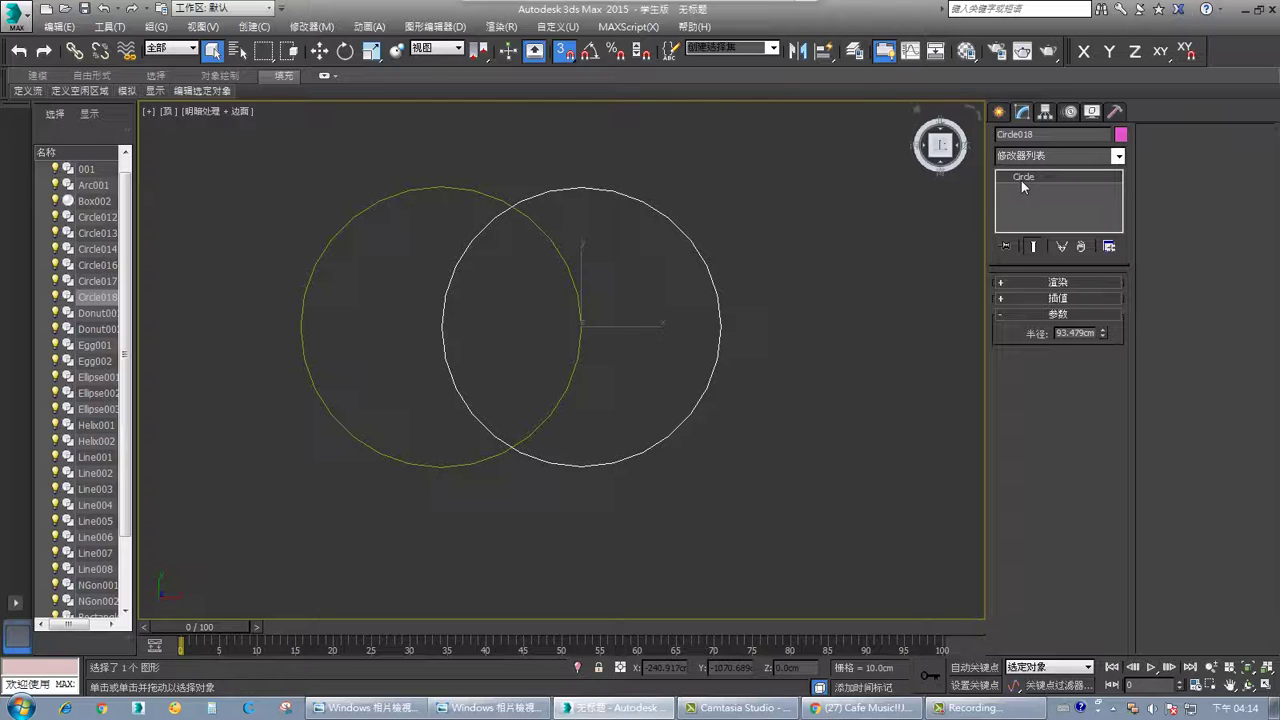
pyautogui.click(1118, 156)
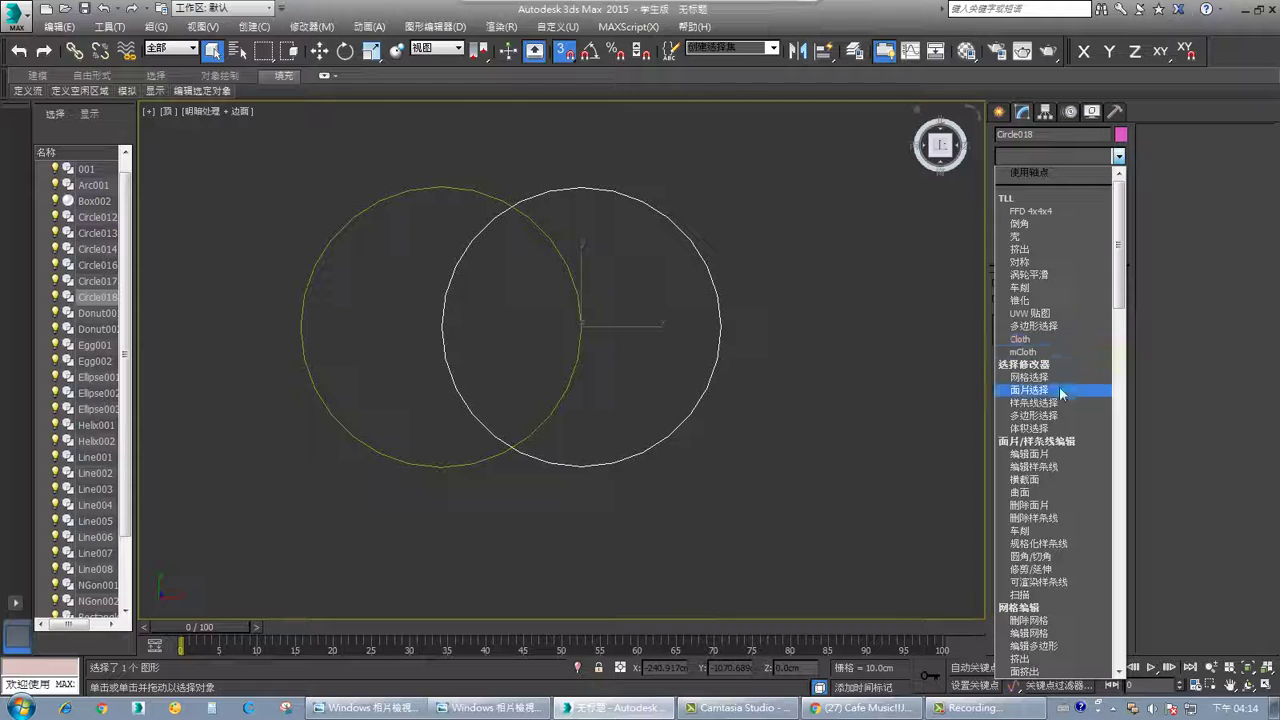
pyautogui.click(1059, 467)
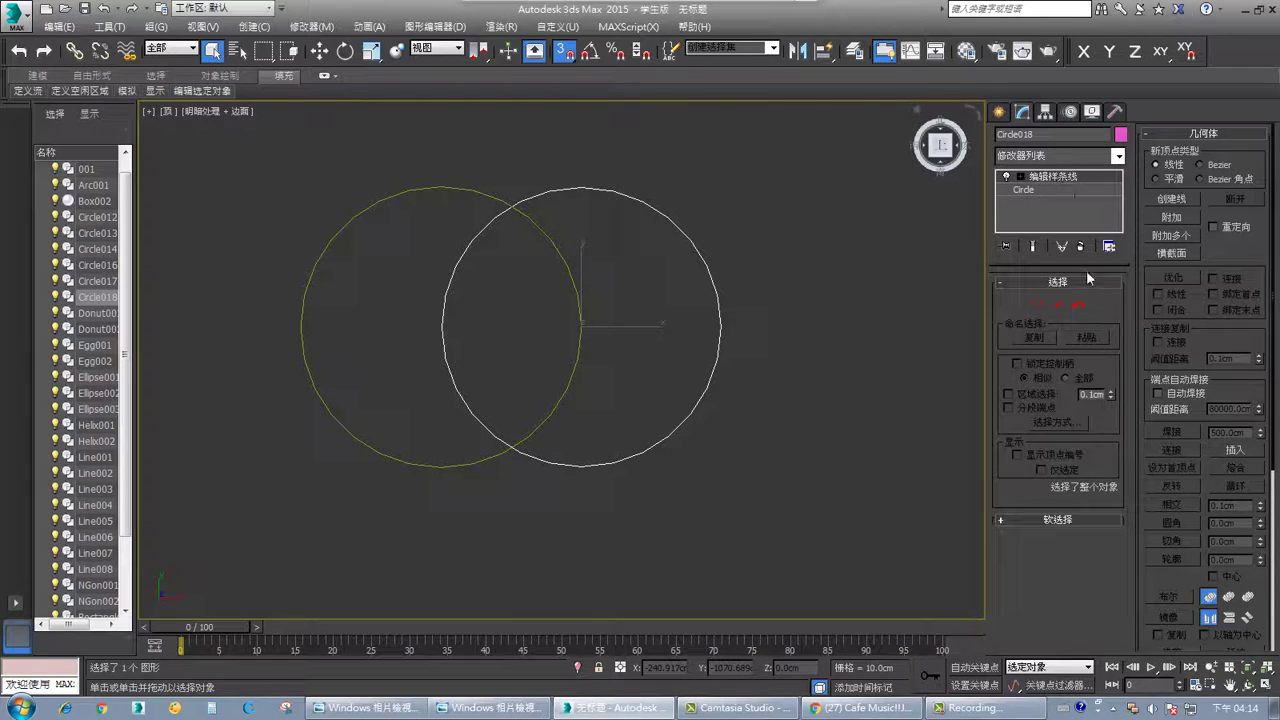
# At the Spline sub-object level, attach the overlapping yellow circle to the pink circle's shape
pyautogui.click(1077, 305)
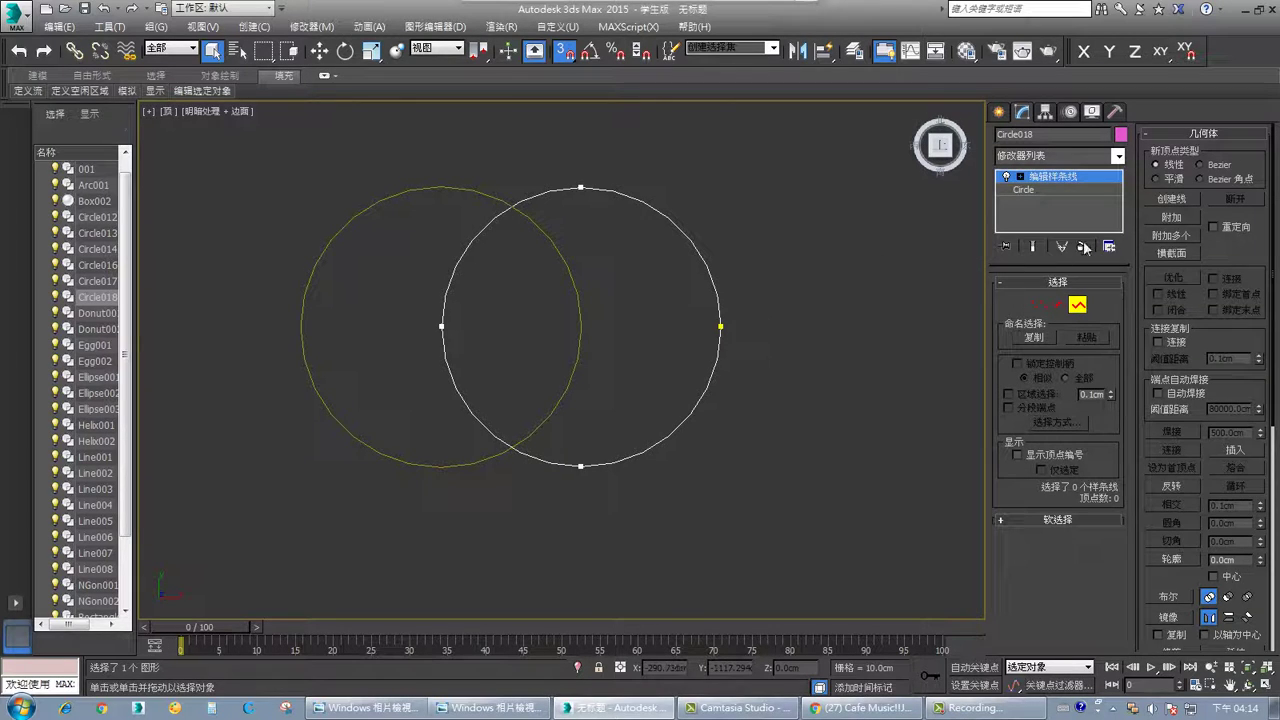
pyautogui.click(1175, 214)
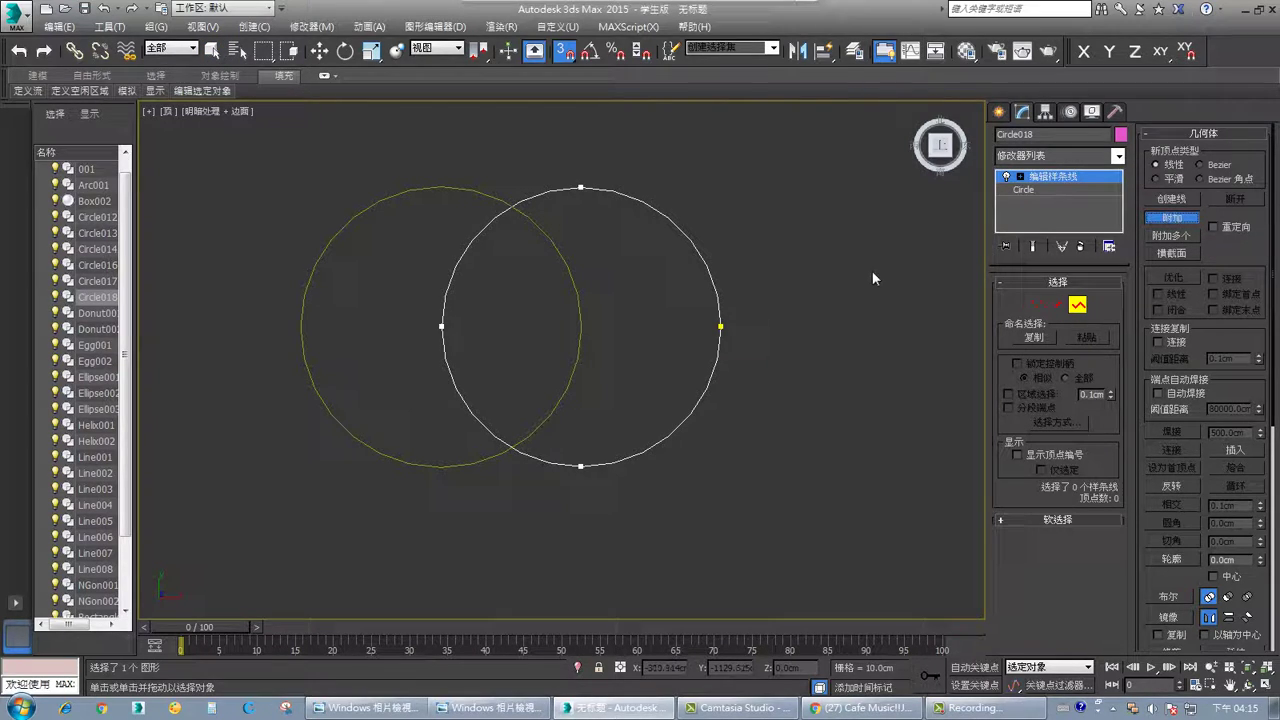
pyautogui.click(565, 258)
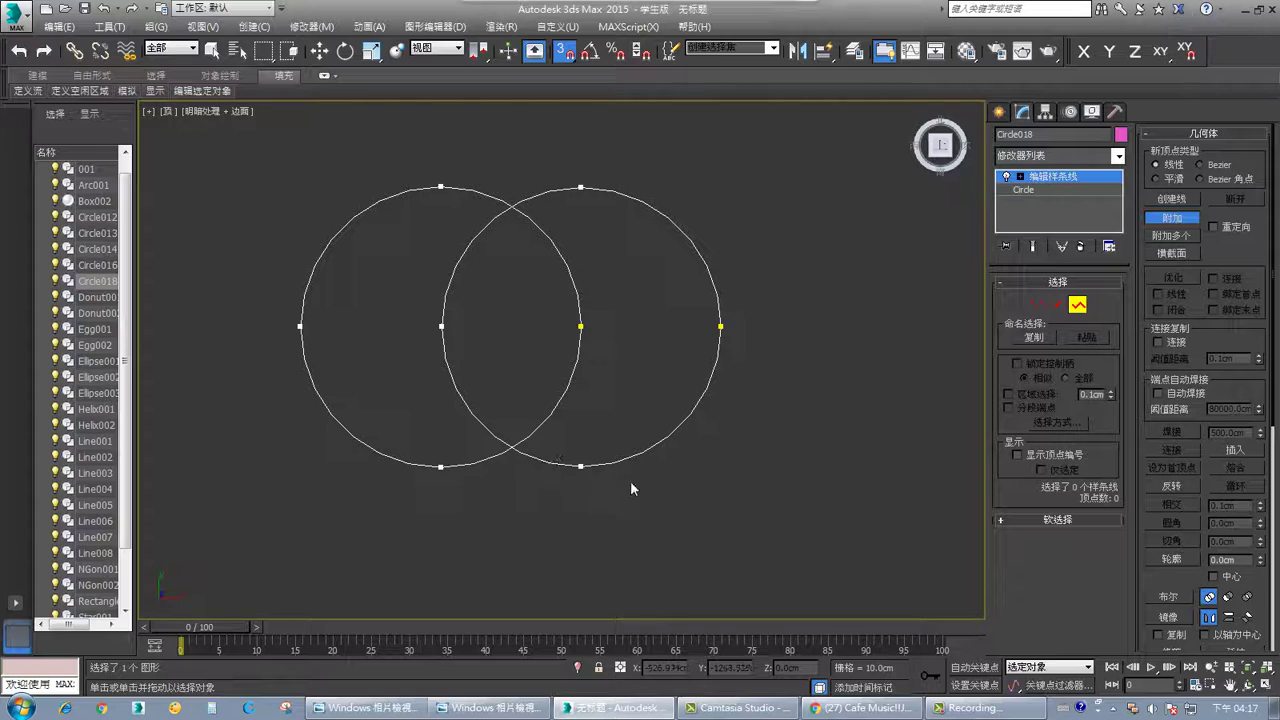
# Try to start the spline Boolean in Union mode on the attached circles with no spline selected
pyautogui.moveTo(1158, 578); pyautogui.dragTo(1160, 373)
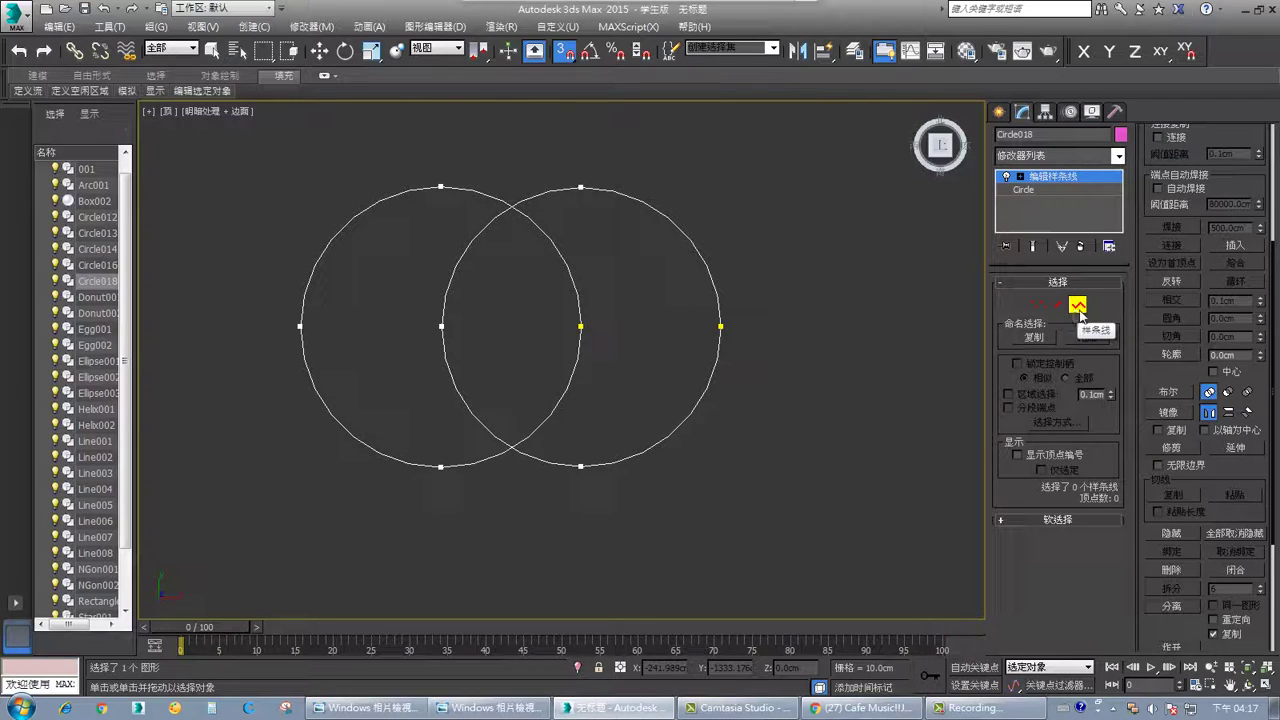
pyautogui.click(1080, 309)
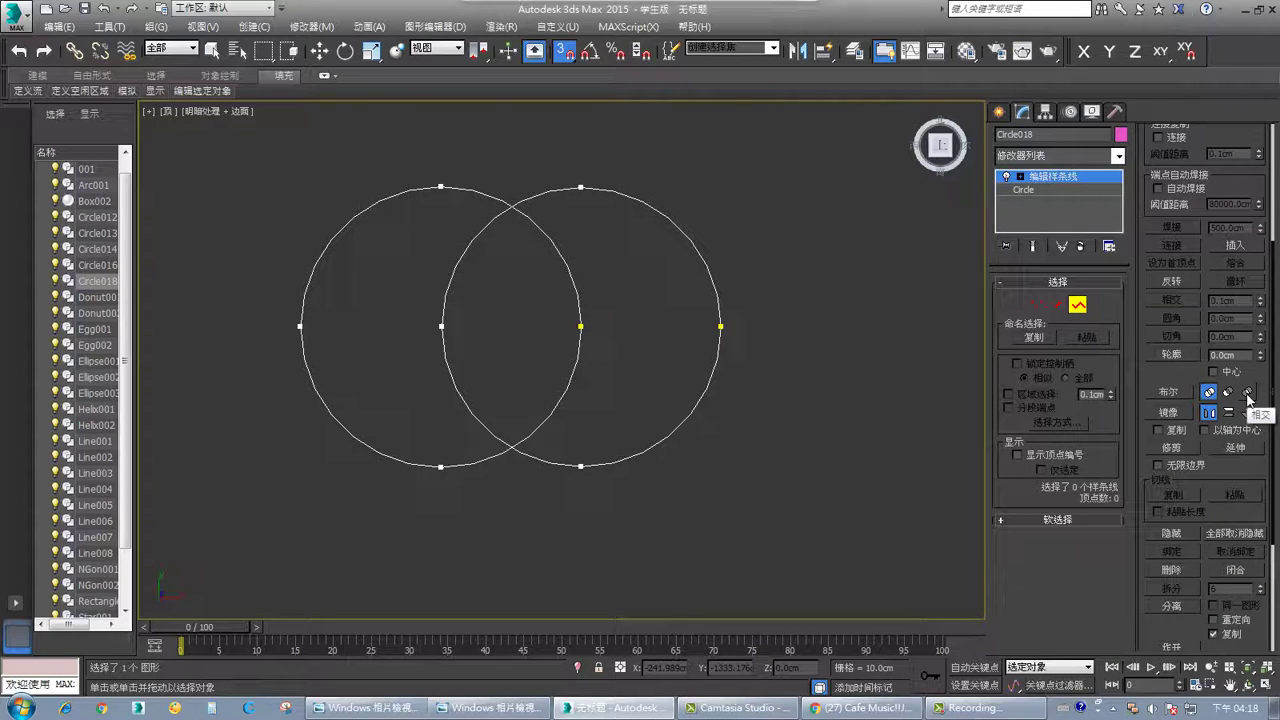
pyautogui.click(1175, 398)
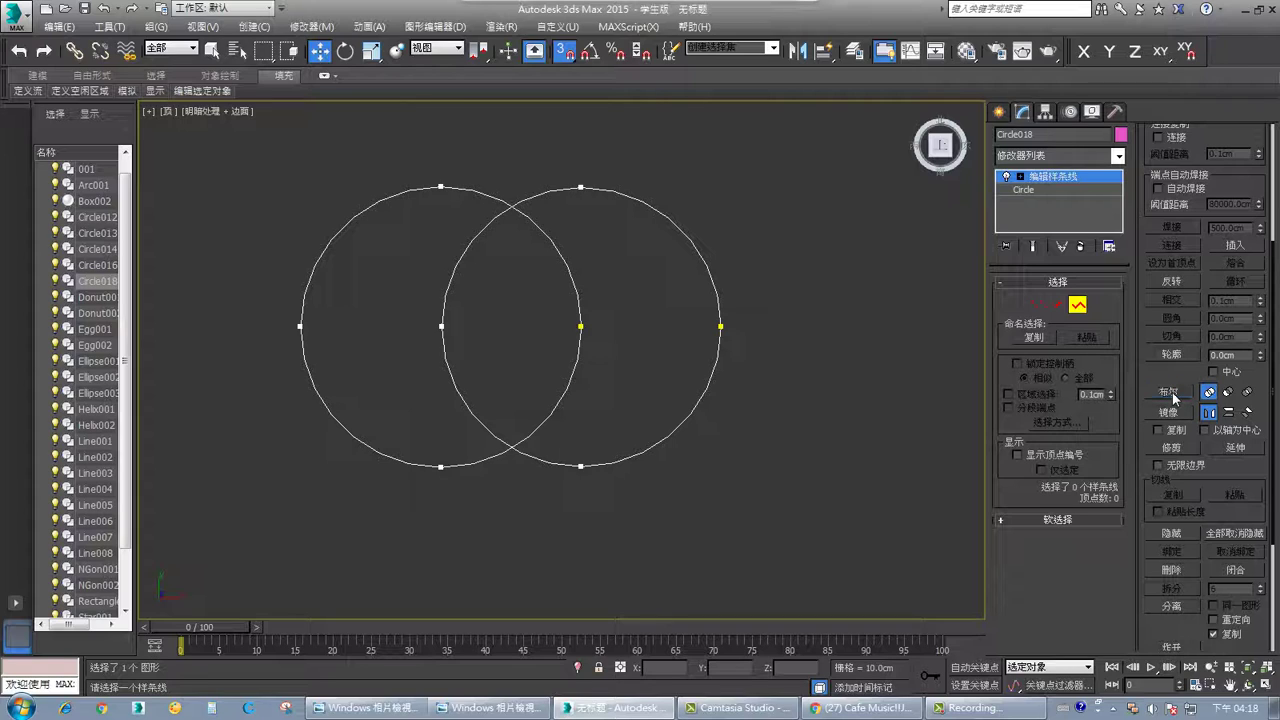
pyautogui.click(1175, 398)
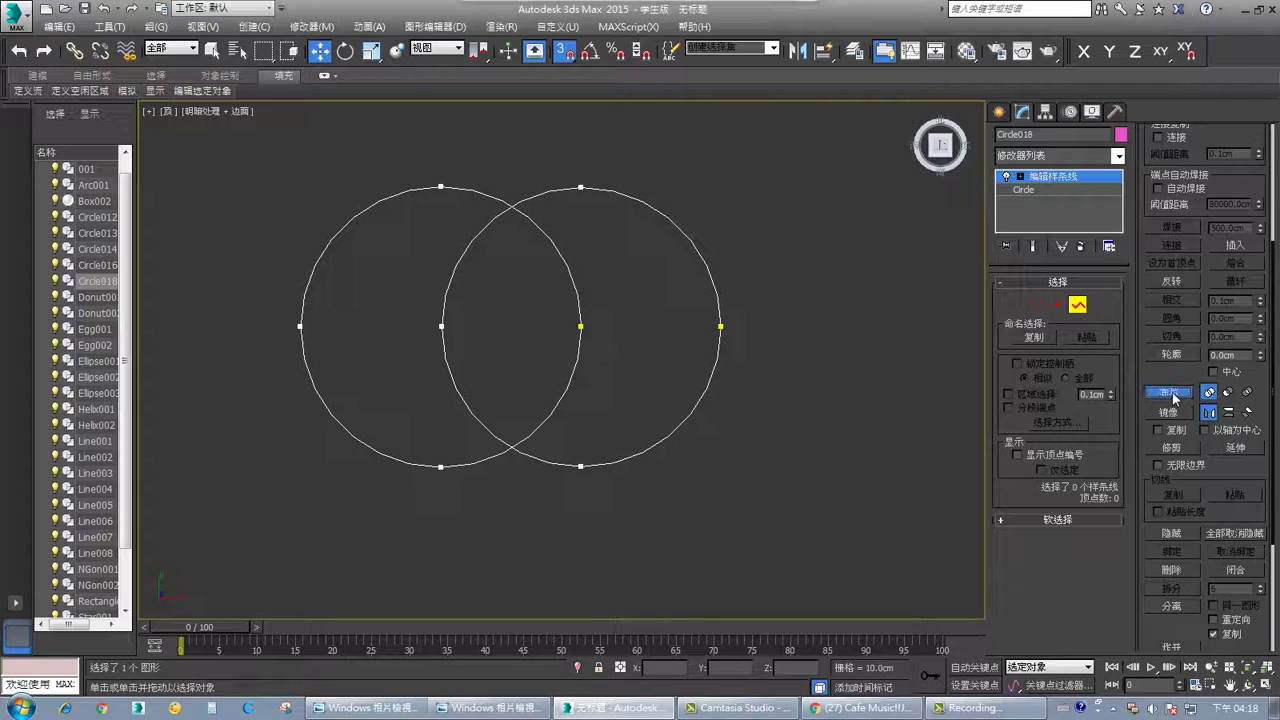
pyautogui.click(1175, 398)
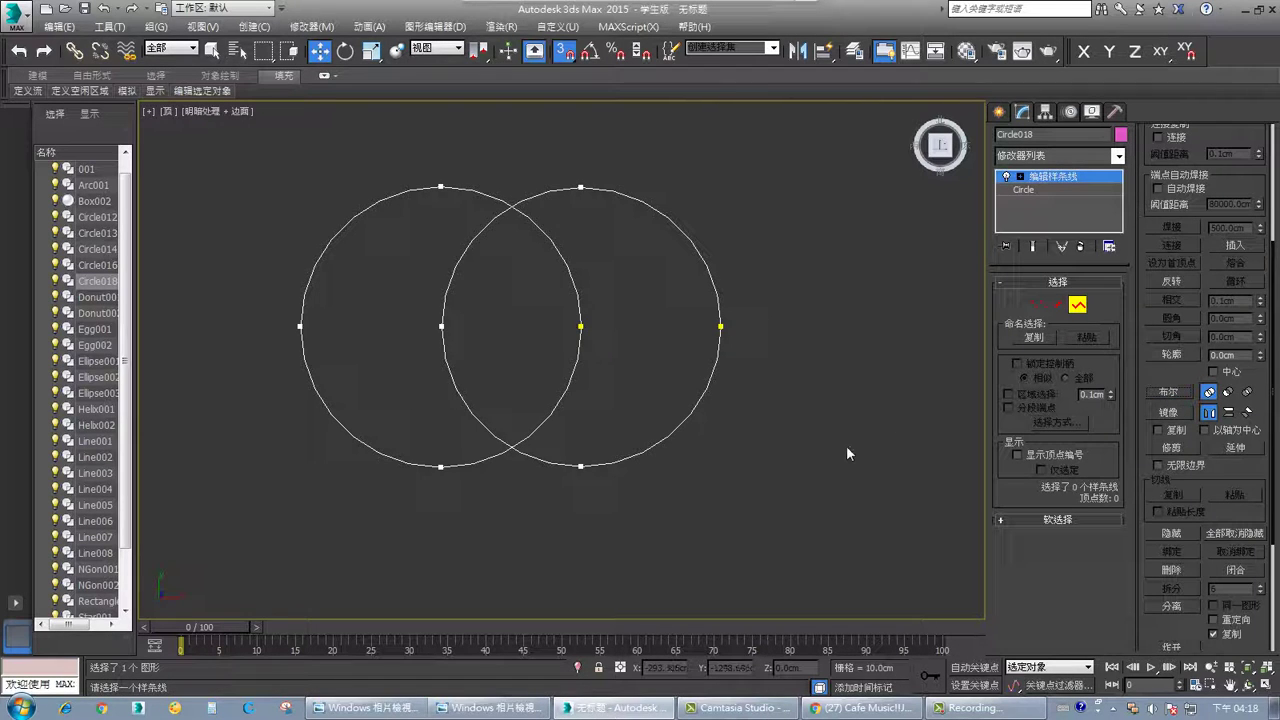
# Try a Union Boolean with both attached circle splines selected, and clear the selection
pyautogui.moveTo(624, 520); pyautogui.dragTo(421, 385)
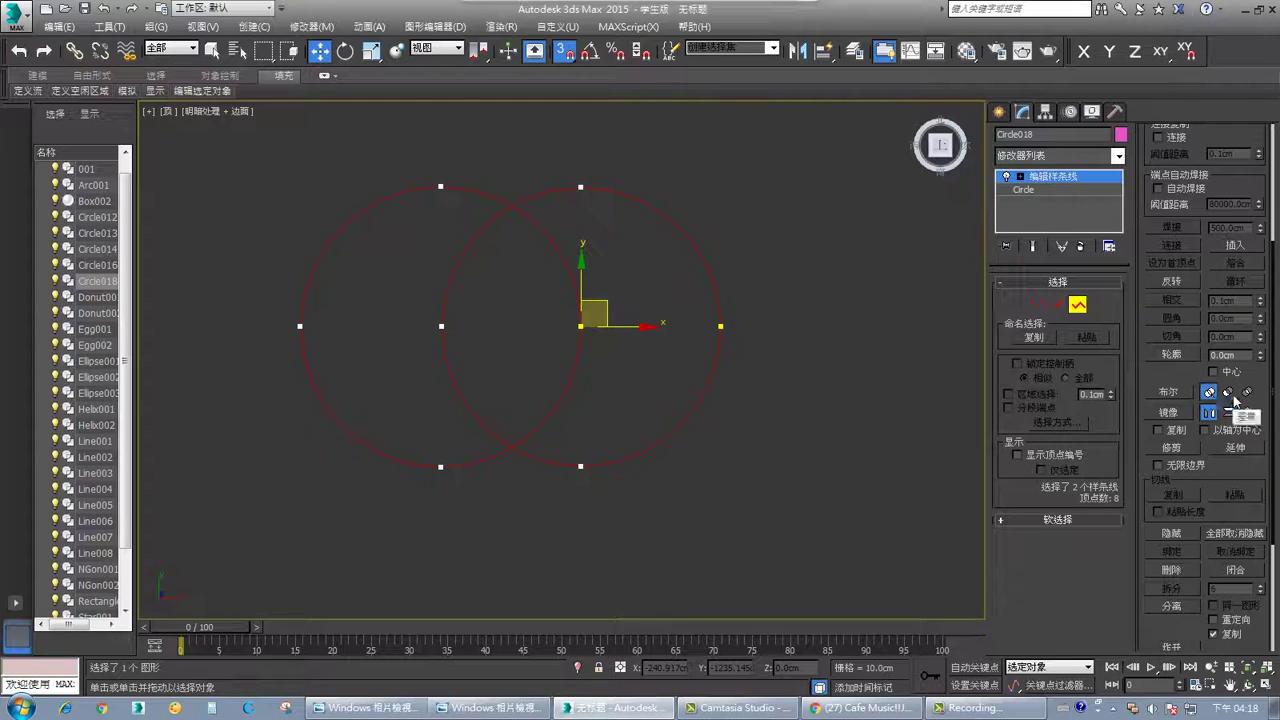
pyautogui.click(1172, 396)
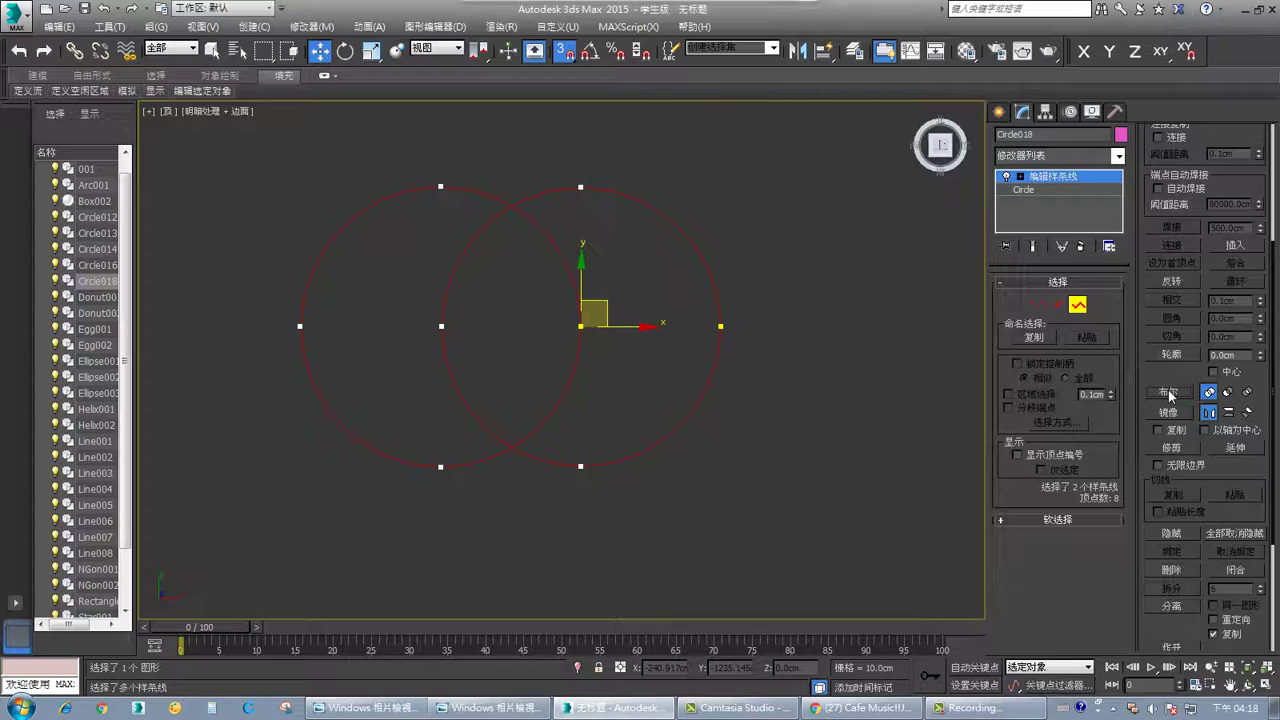
pyautogui.click(775, 454)
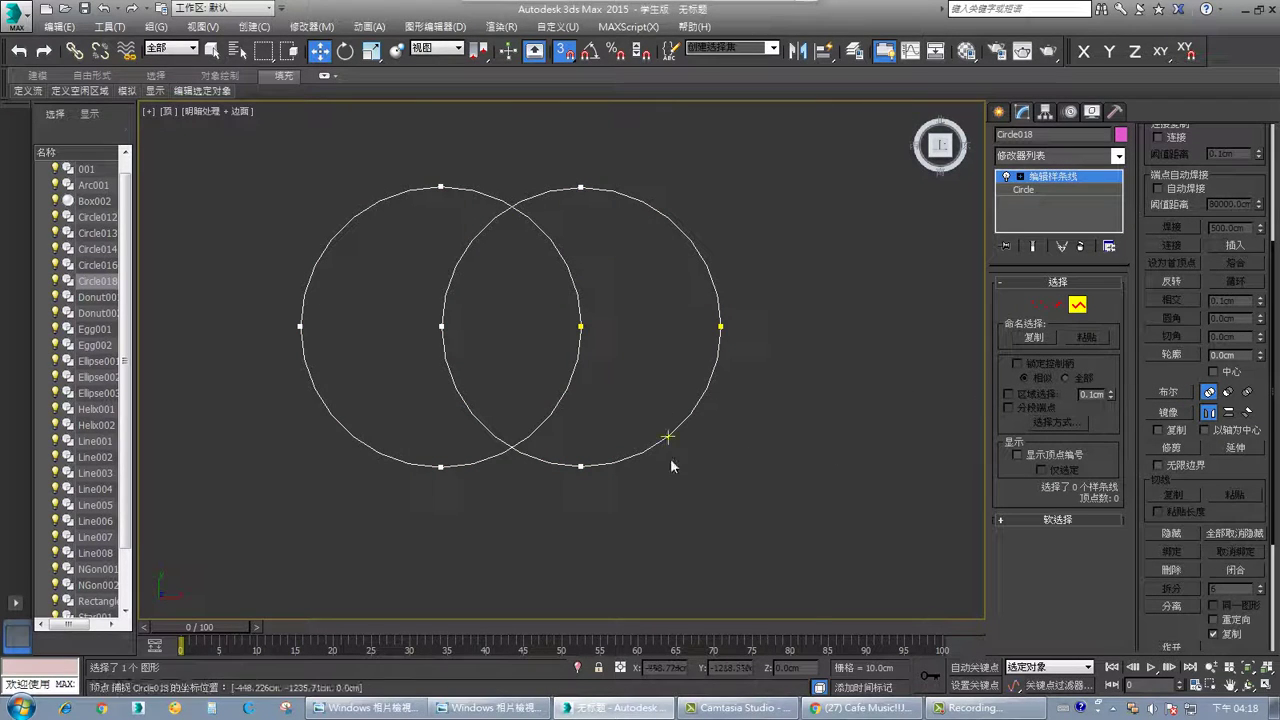
# Mirror the right circle's spline horizontally twice and clear the selection
pyautogui.click(688, 417)
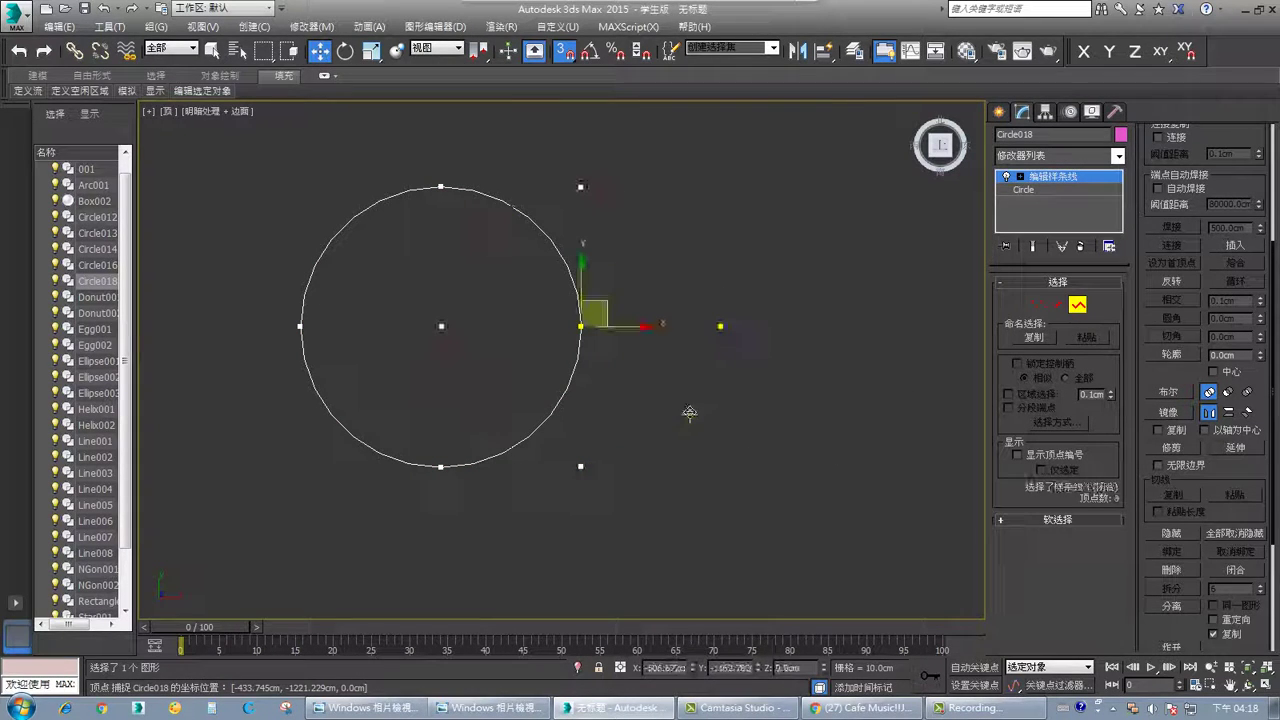
pyautogui.click(1168, 412)
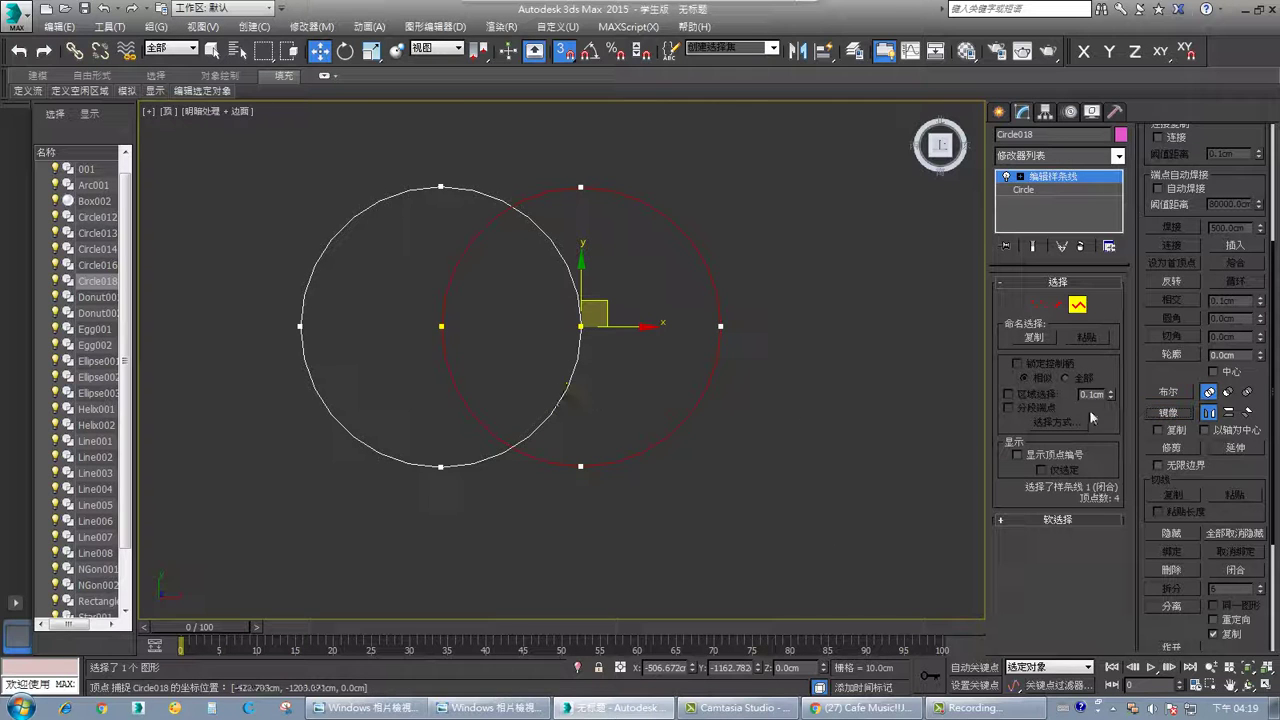
pyautogui.click(1166, 412)
pyautogui.click(764, 450)
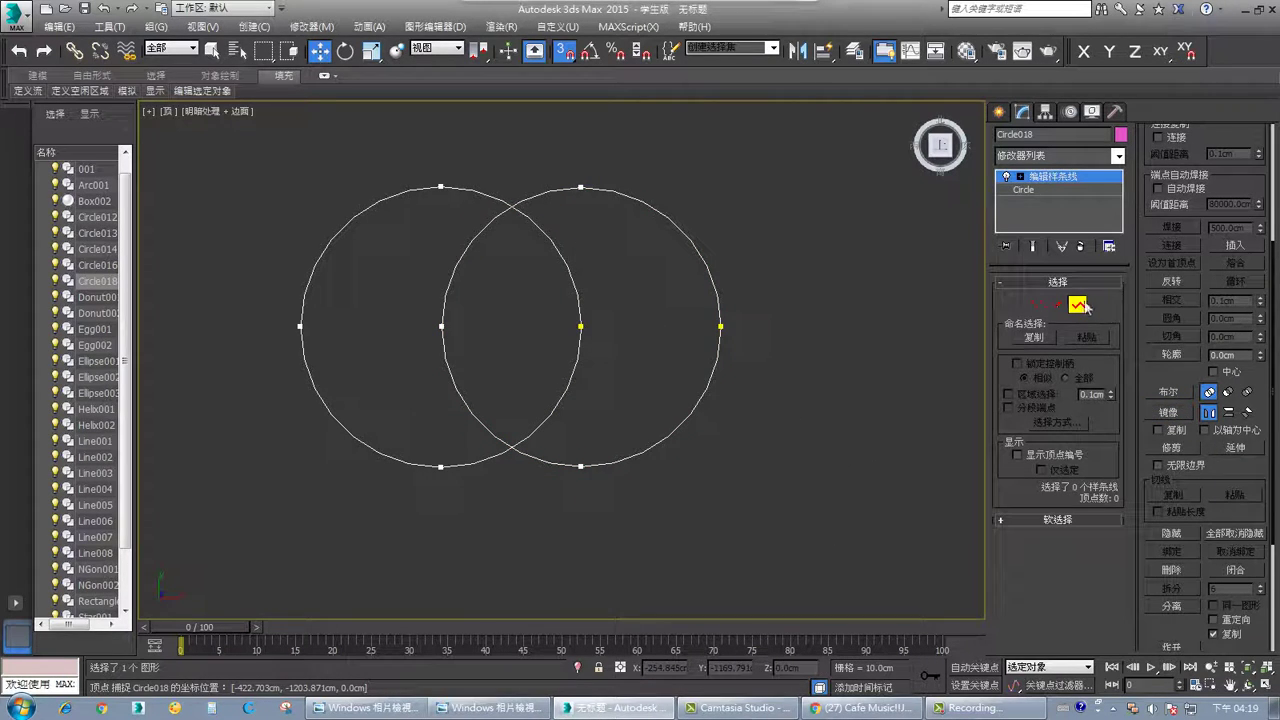
# Re-enter the Spline sub-object level, reselect both circle splines and retry the Union Boolean
pyautogui.click(1077, 304)
pyautogui.click(1077, 304)
pyautogui.moveTo(688, 516); pyautogui.dragTo(427, 332)
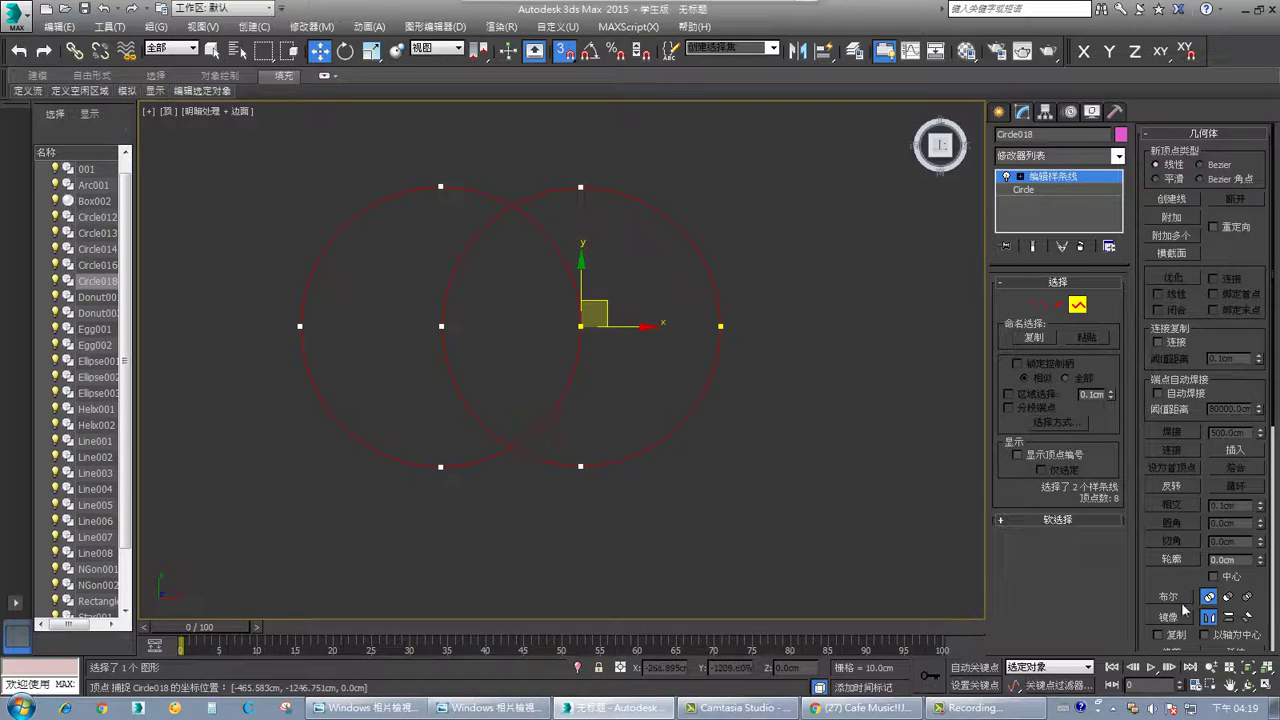
pyautogui.moveTo(1168, 580); pyautogui.dragTo(1165, 388)
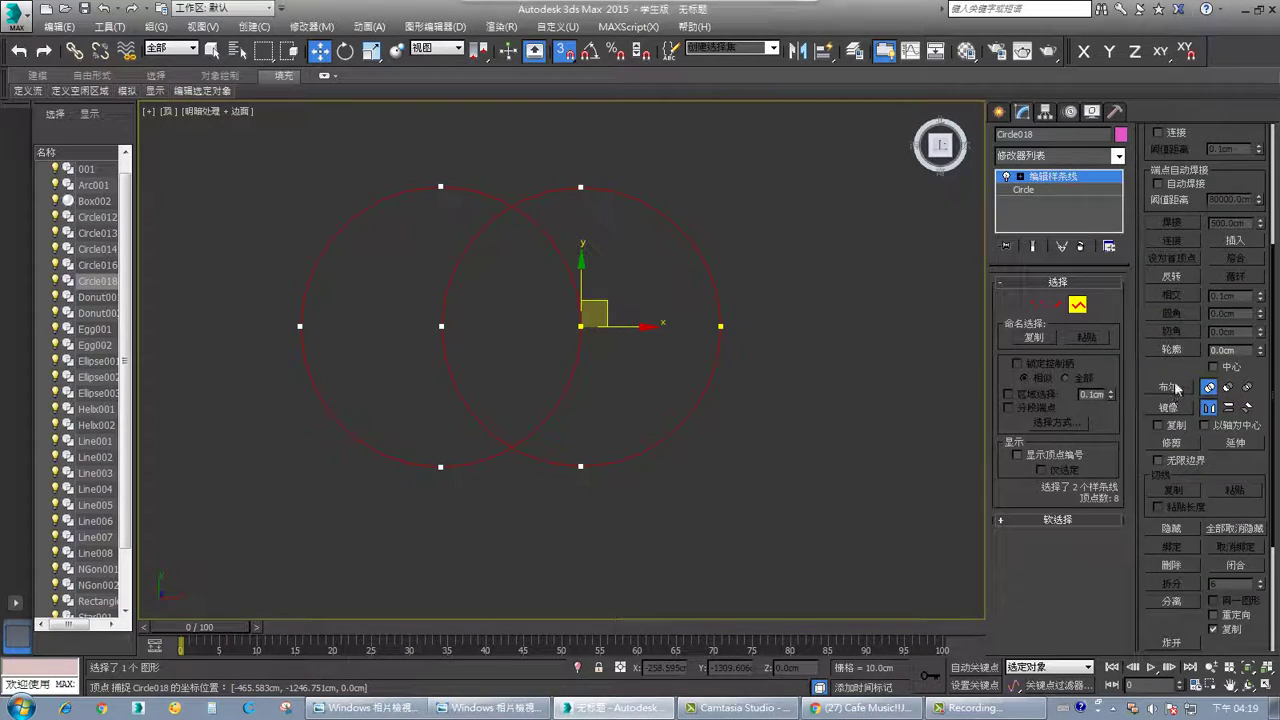
pyautogui.click(697, 520)
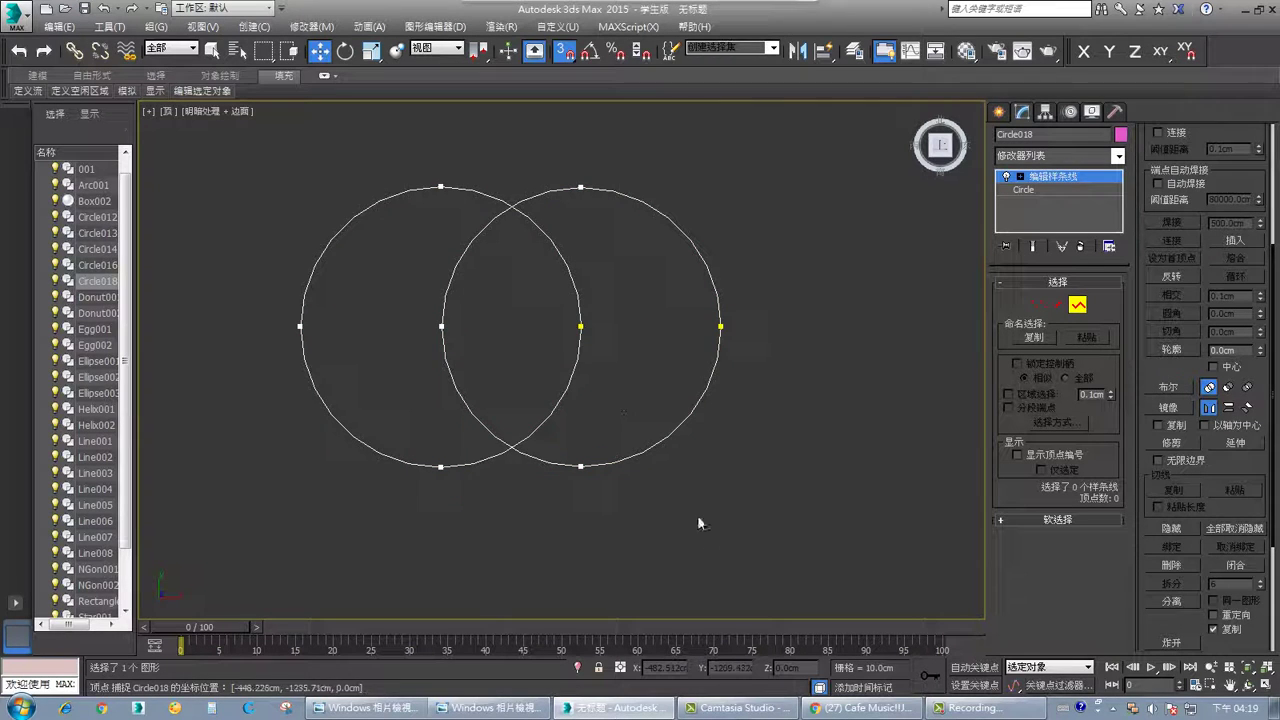
pyautogui.moveTo(697, 520); pyautogui.dragTo(371, 337)
pyautogui.click(1171, 388)
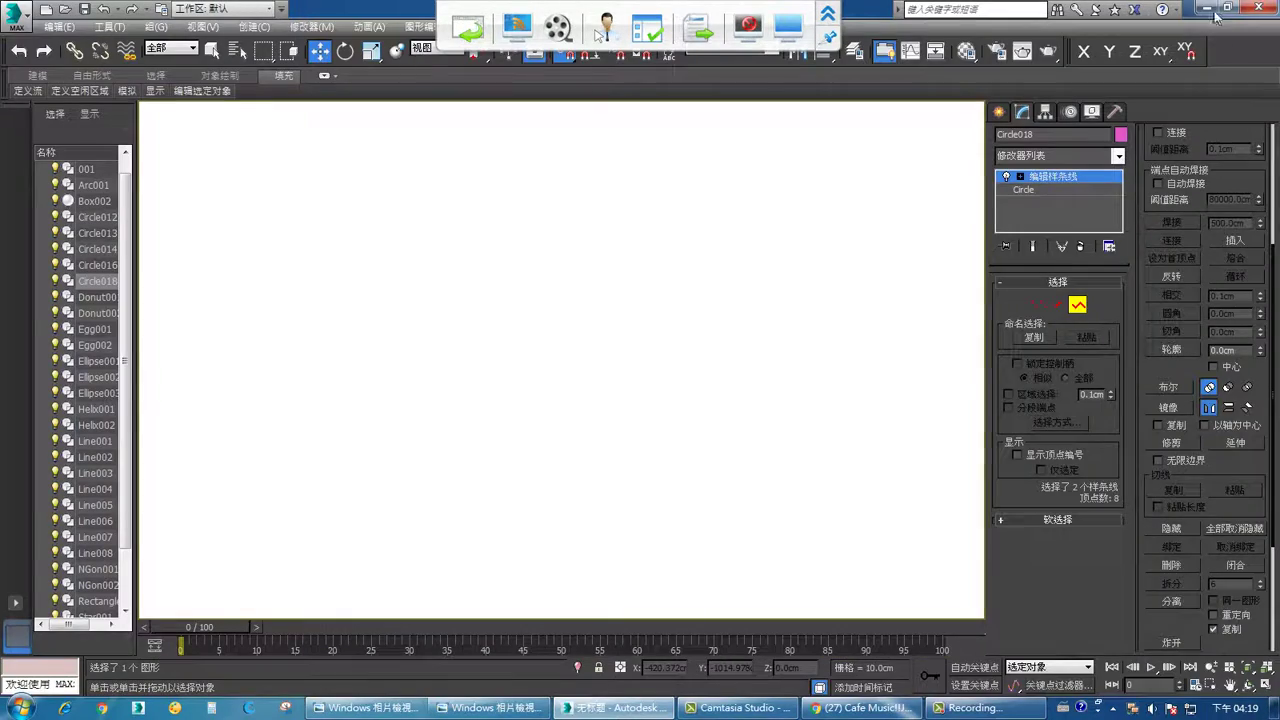
# Minimize and restore the 3ds Max window, and select both circle splines again
pyautogui.click(1207, 7)
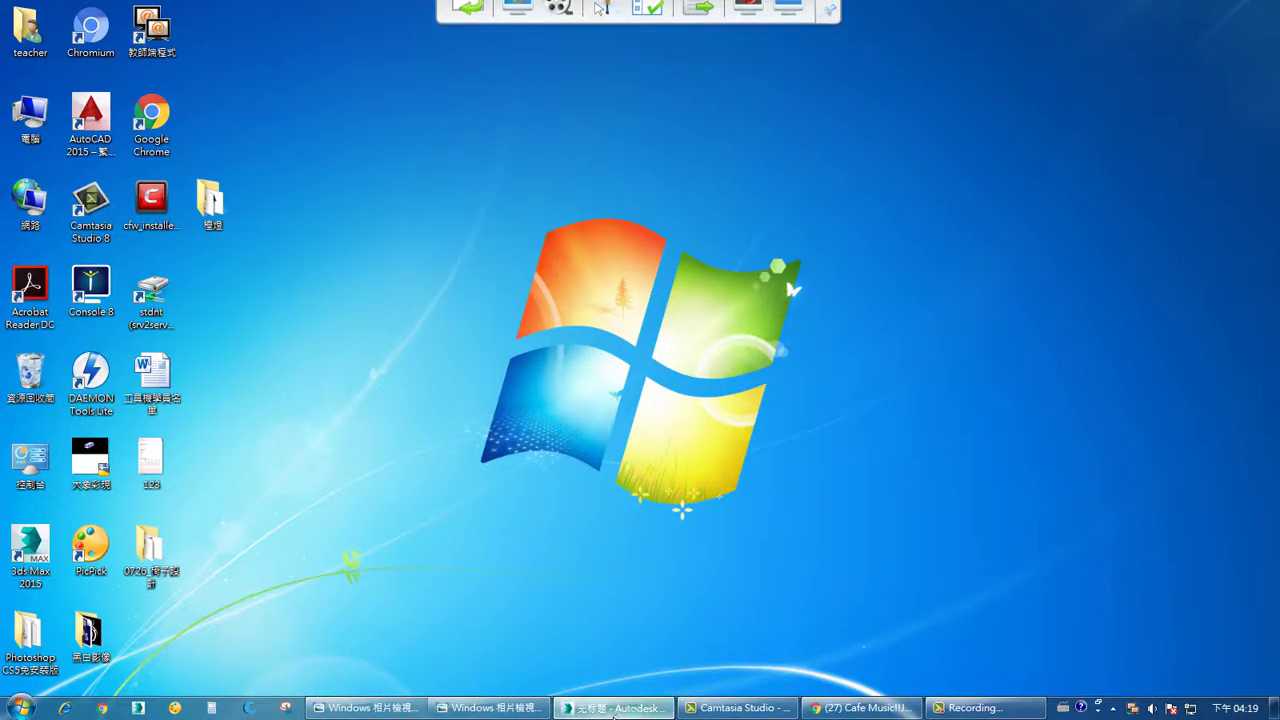
pyautogui.click(612, 707)
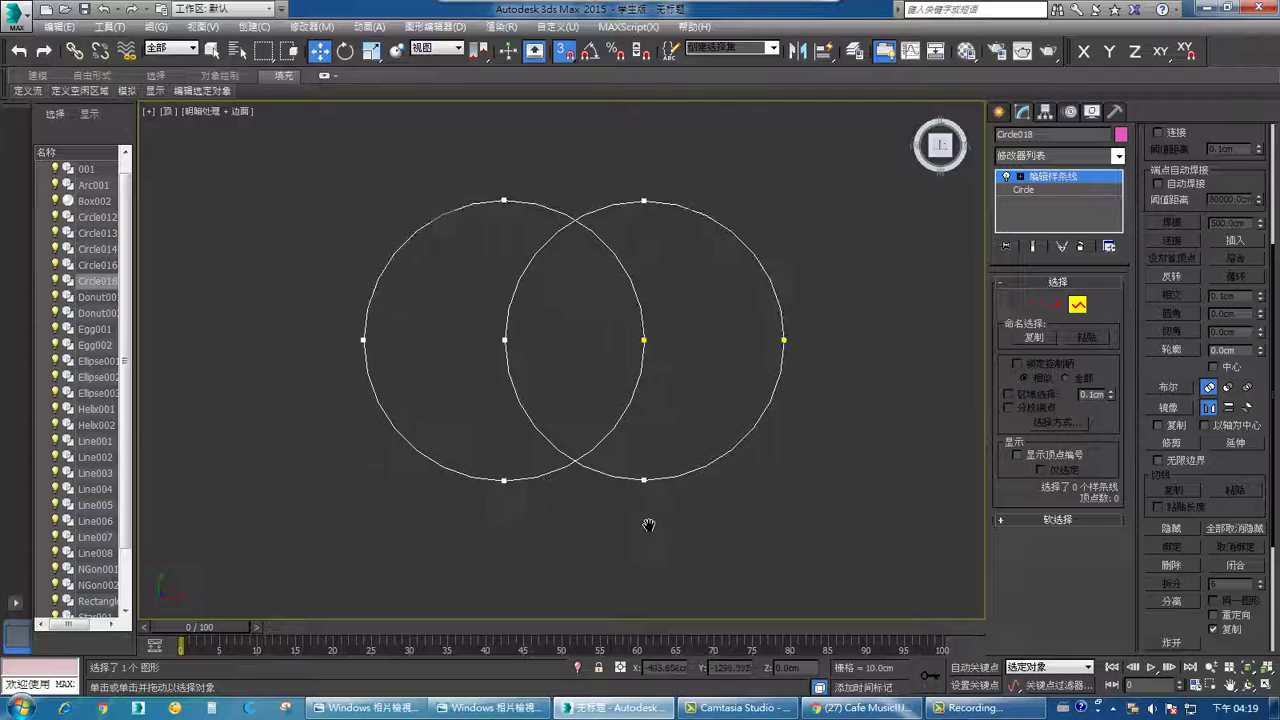
pyautogui.moveTo(715, 480); pyautogui.dragTo(472, 347)
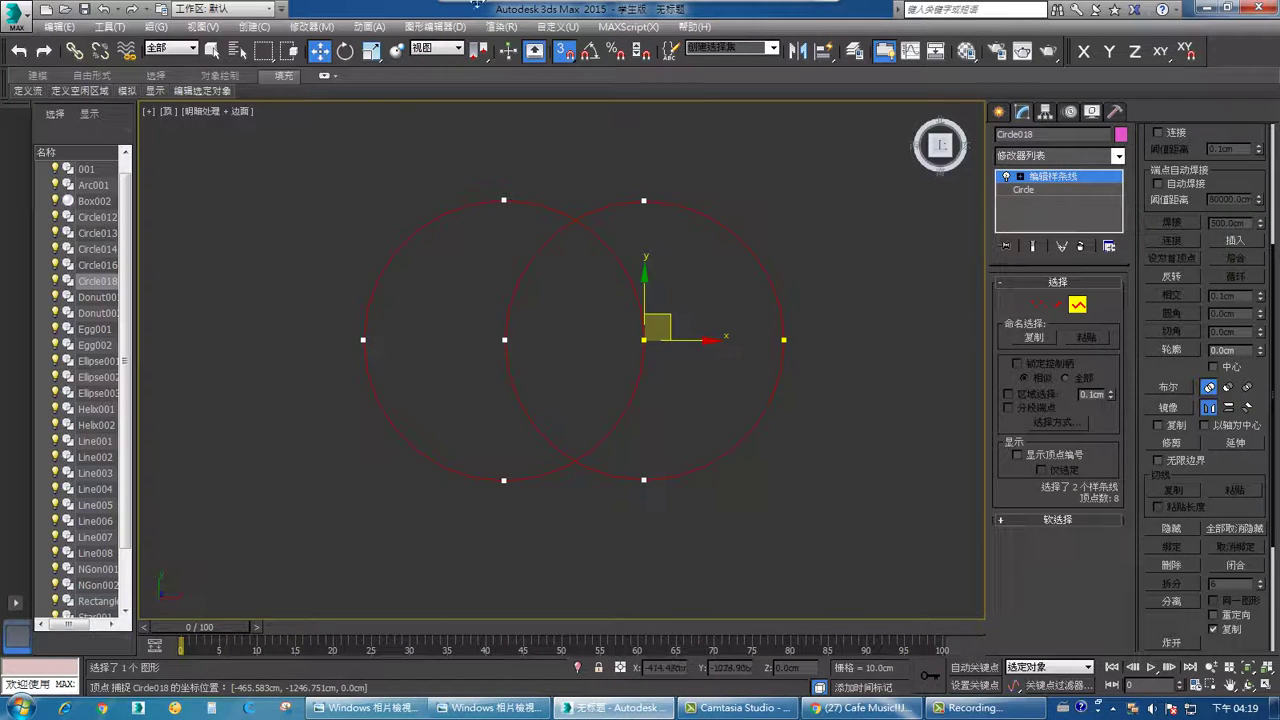
# Using the Select Object tool, try the Boolean in Union mode on both selected splines, and clear the selection
pyautogui.press('q')
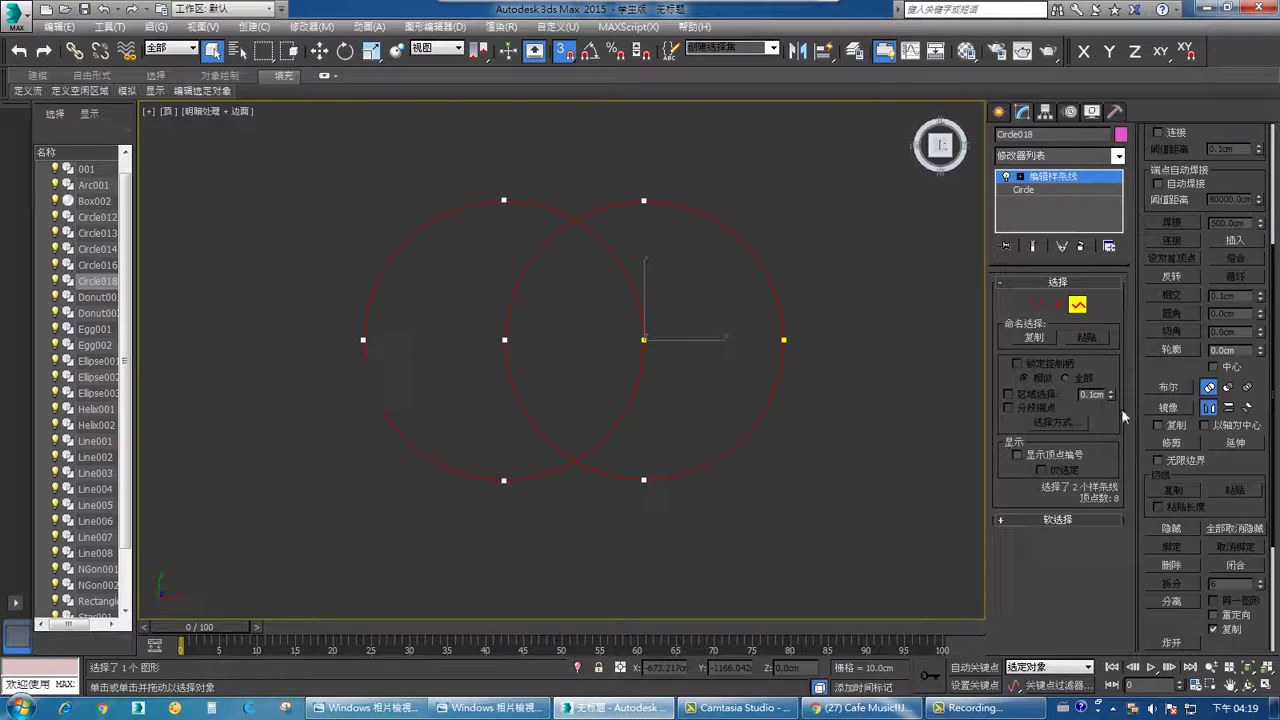
pyautogui.click(1228, 388)
pyautogui.click(1209, 387)
pyautogui.click(1168, 387)
pyautogui.click(806, 372)
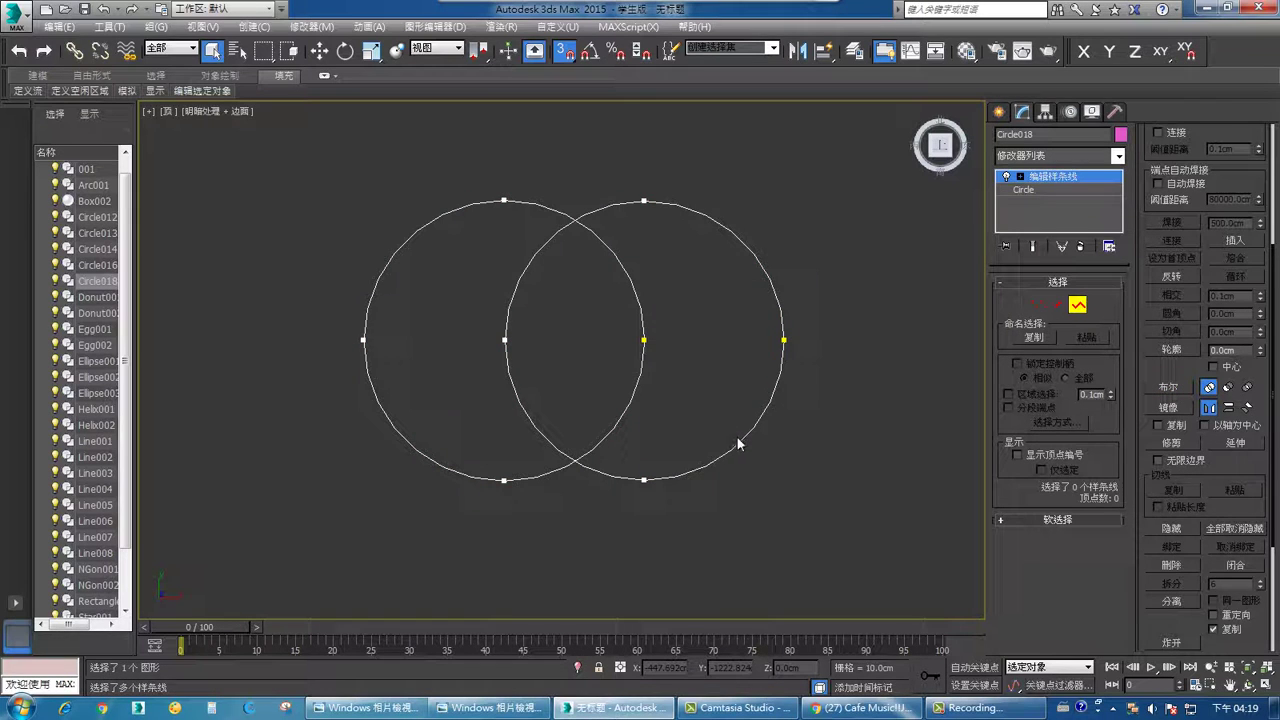
# Select only the right circle's spline and unite it with the left circle using a Union Boolean
pyautogui.click(740, 443)
pyautogui.click(1170, 387)
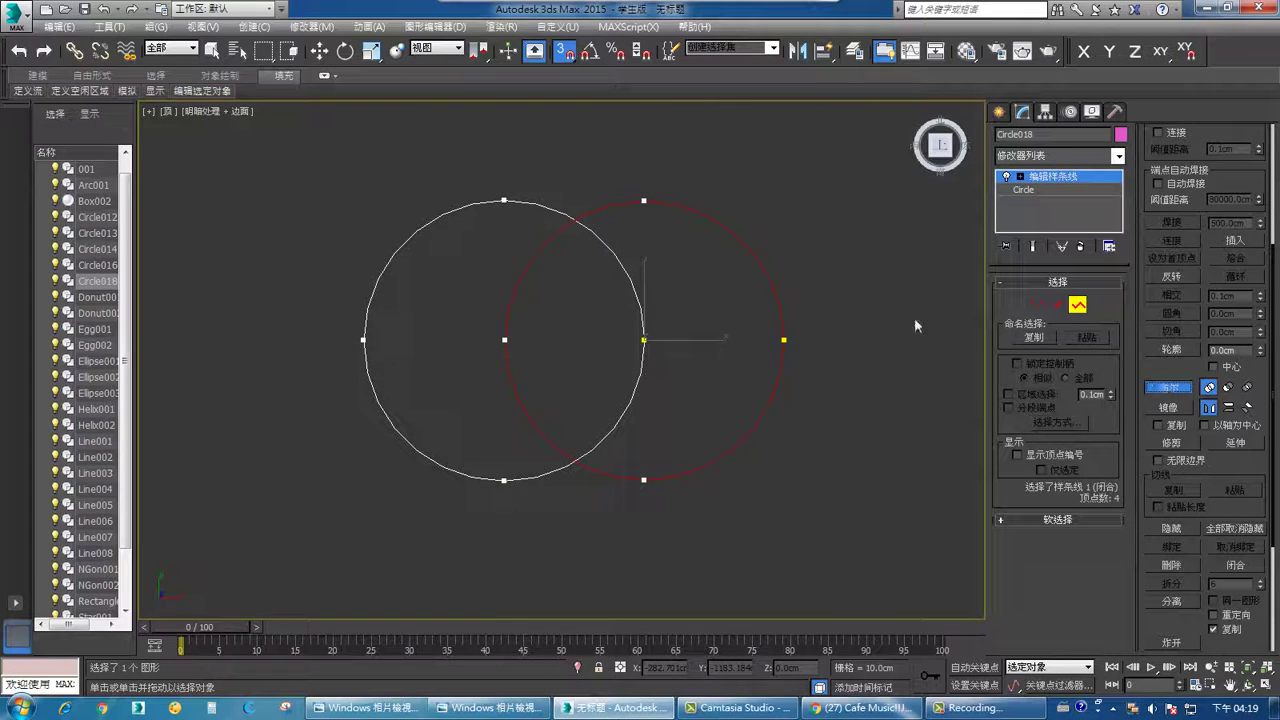
pyautogui.click(640, 371)
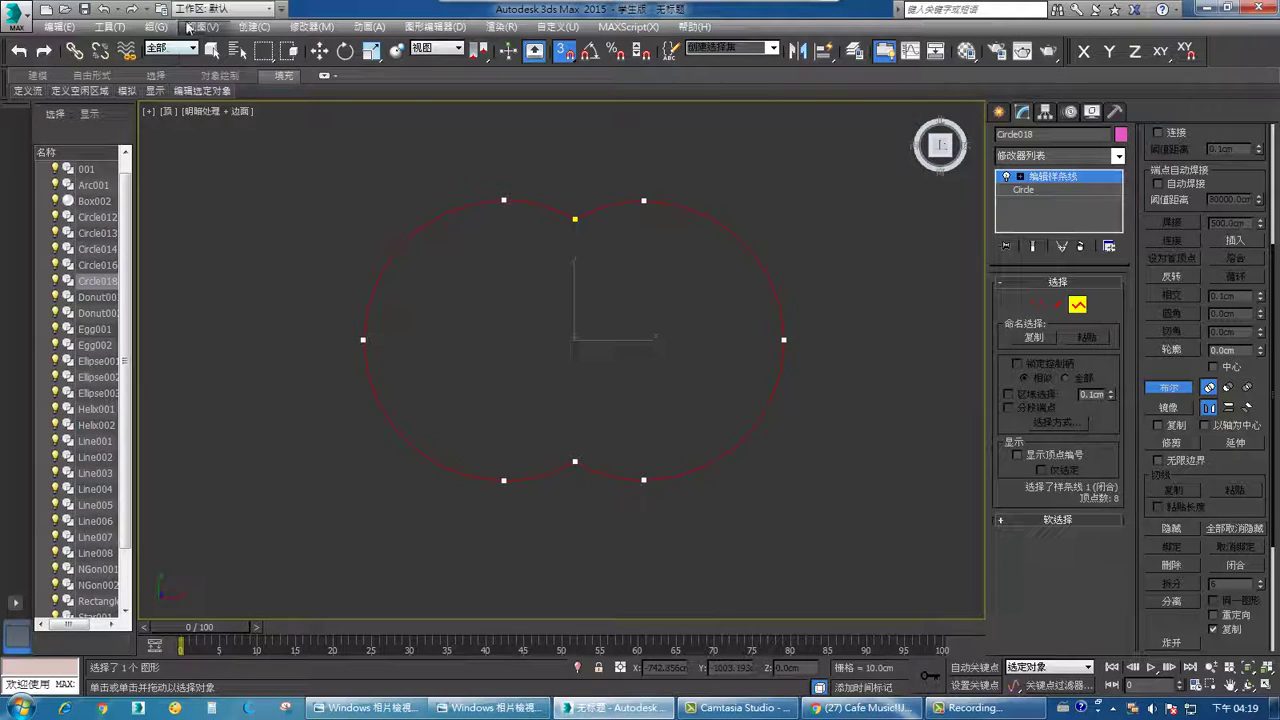
# Undo the Boolean union of the two circles and leave no spline selected
pyautogui.moveTo(518, 20)
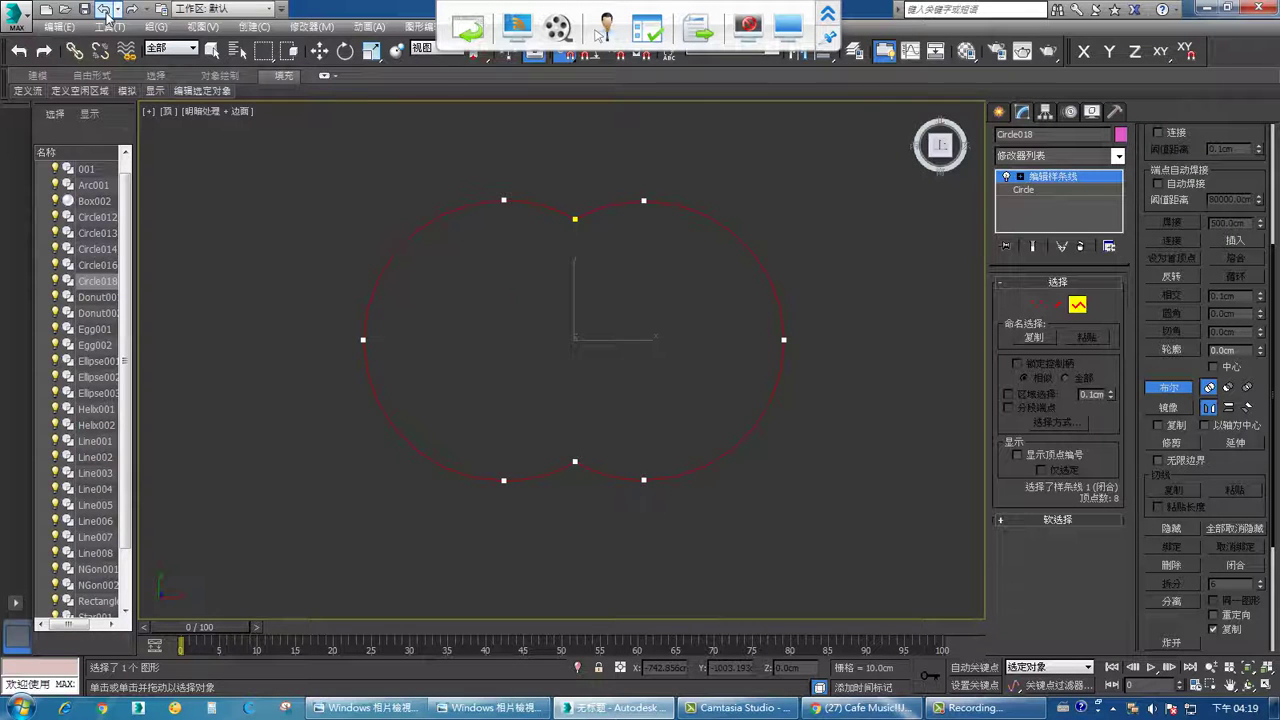
pyautogui.click(104, 8)
pyautogui.click(694, 436)
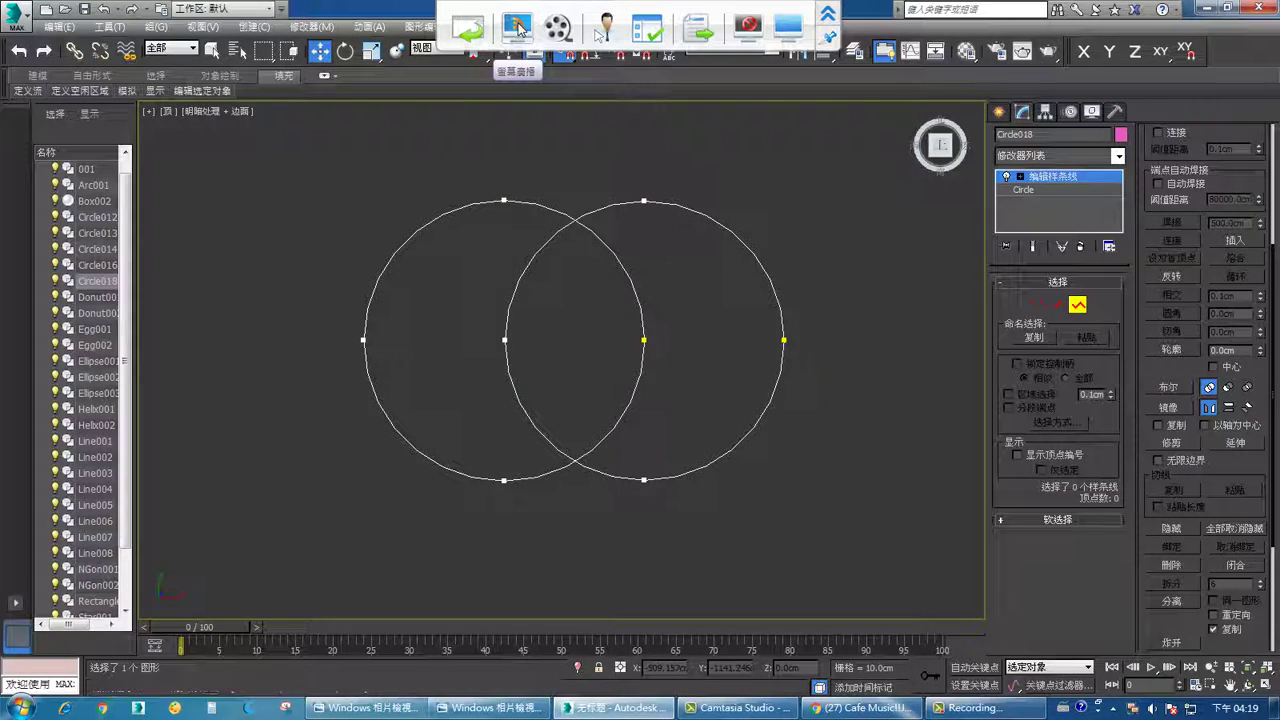
# Start the screen broadcast (螢幕廣播) from the classroom control toolbar and return to the viewport
pyautogui.click(518, 27)
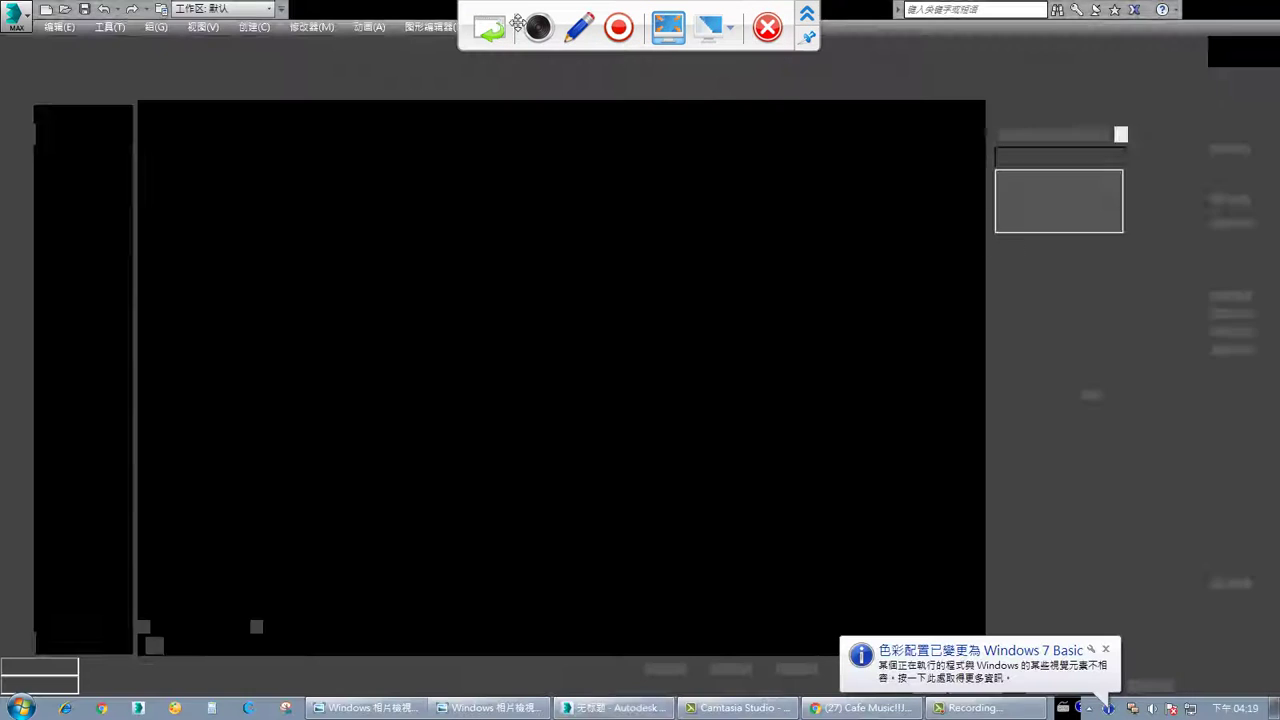
pyautogui.moveTo(750, 515)
pyautogui.mouseDown()
pyautogui.moveTo(471, 391)
pyautogui.moveTo(826, 496)
pyautogui.mouseUp()
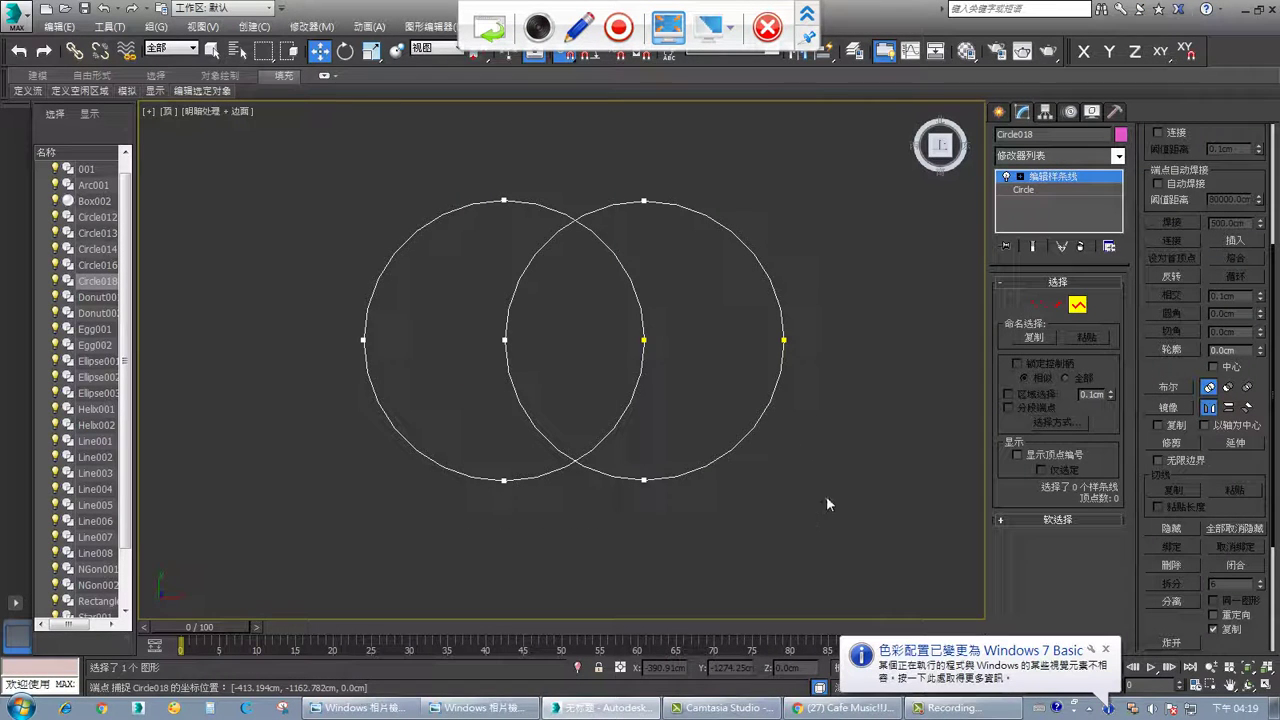
# Unite the right circle's spline with the left circle using a Union Boolean, finish the command and deselect the merged outline
pyautogui.click(766, 405)
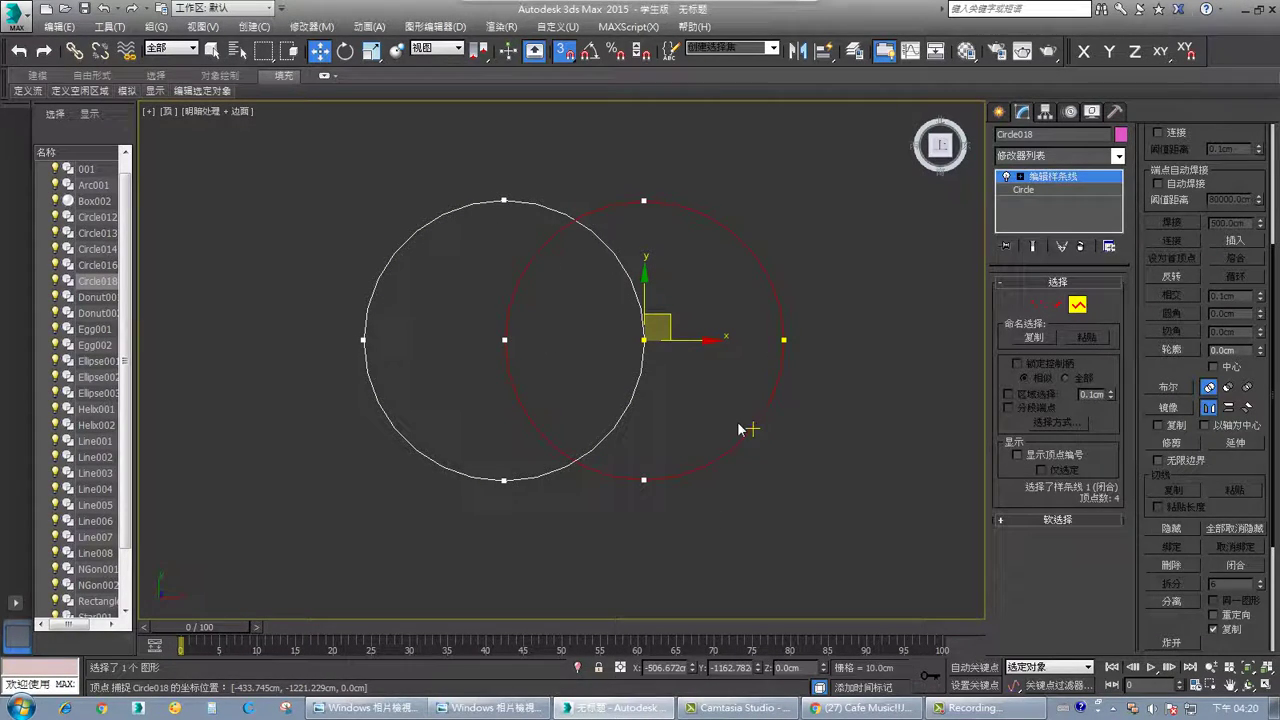
pyautogui.click(1172, 390)
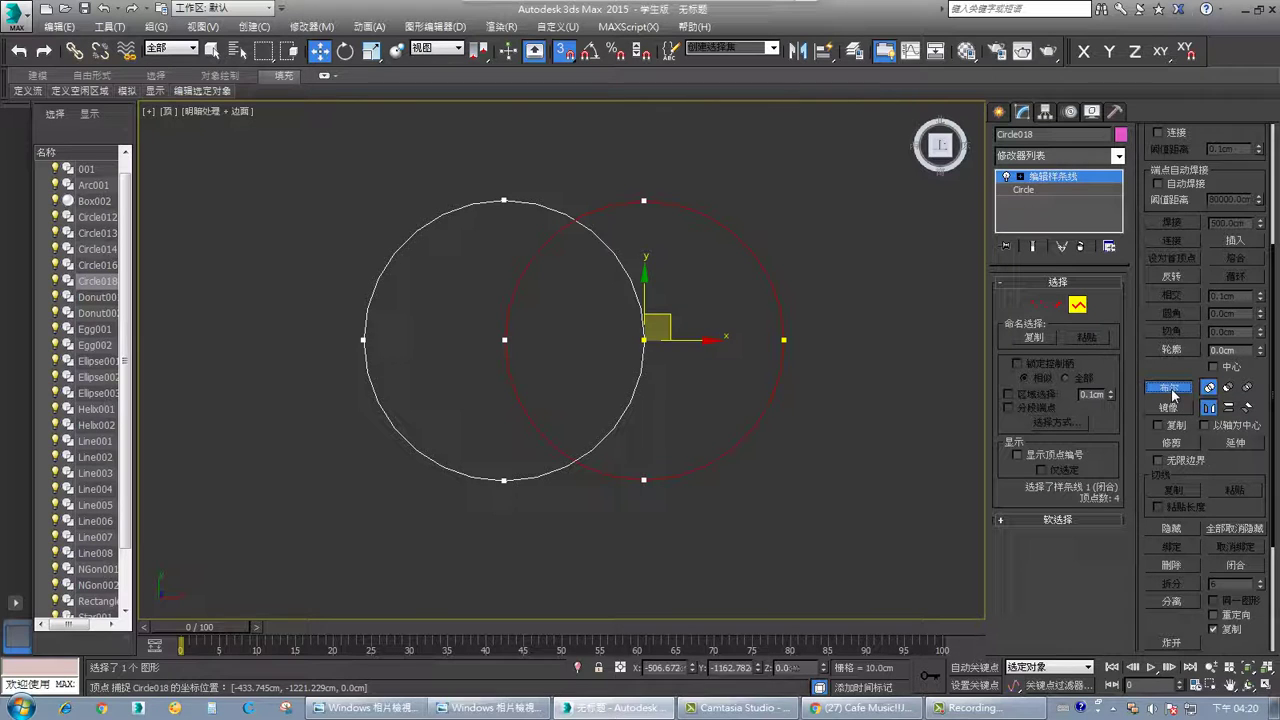
pyautogui.click(632, 393)
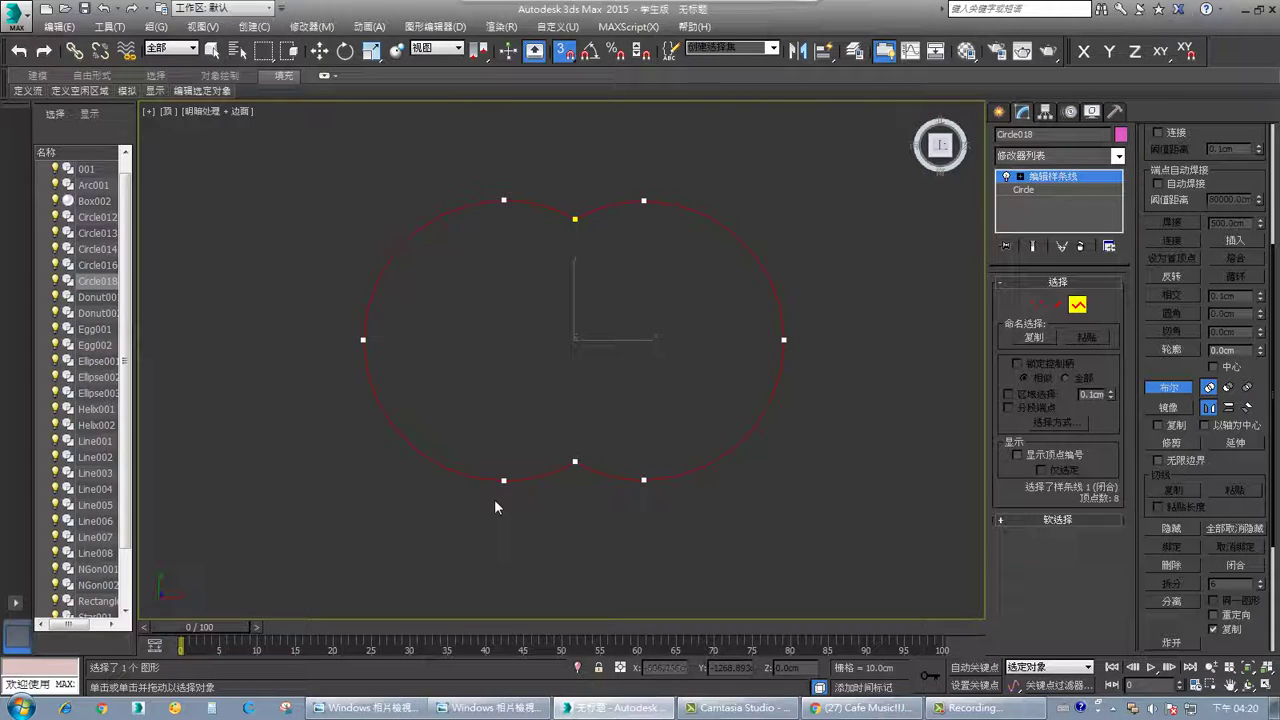
pyautogui.moveTo(721, 540); pyautogui.dragTo(640, 491, button='middle')
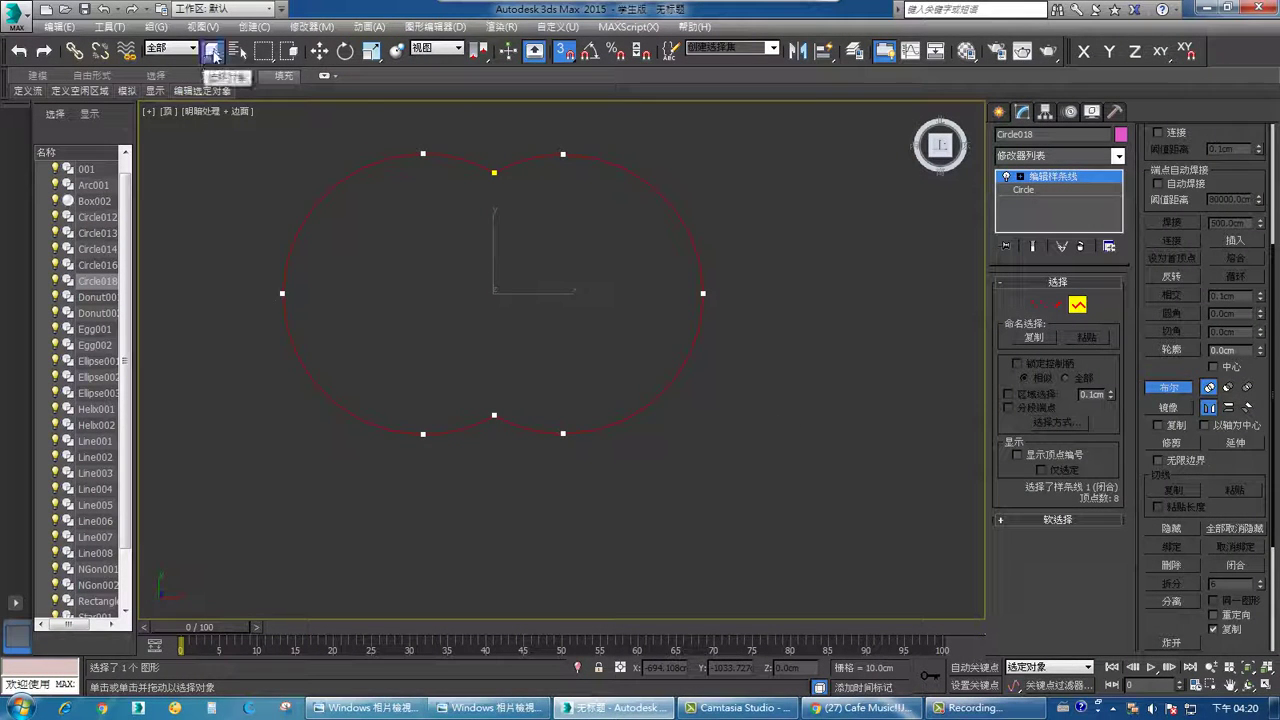
pyautogui.rightClick(787, 459)
pyautogui.click(668, 489)
# Select the merged outline repeatedly across different areas to check whether it is a single closed spline
pyautogui.moveTo(608, 480); pyautogui.dragTo(756, 497, button='middle')
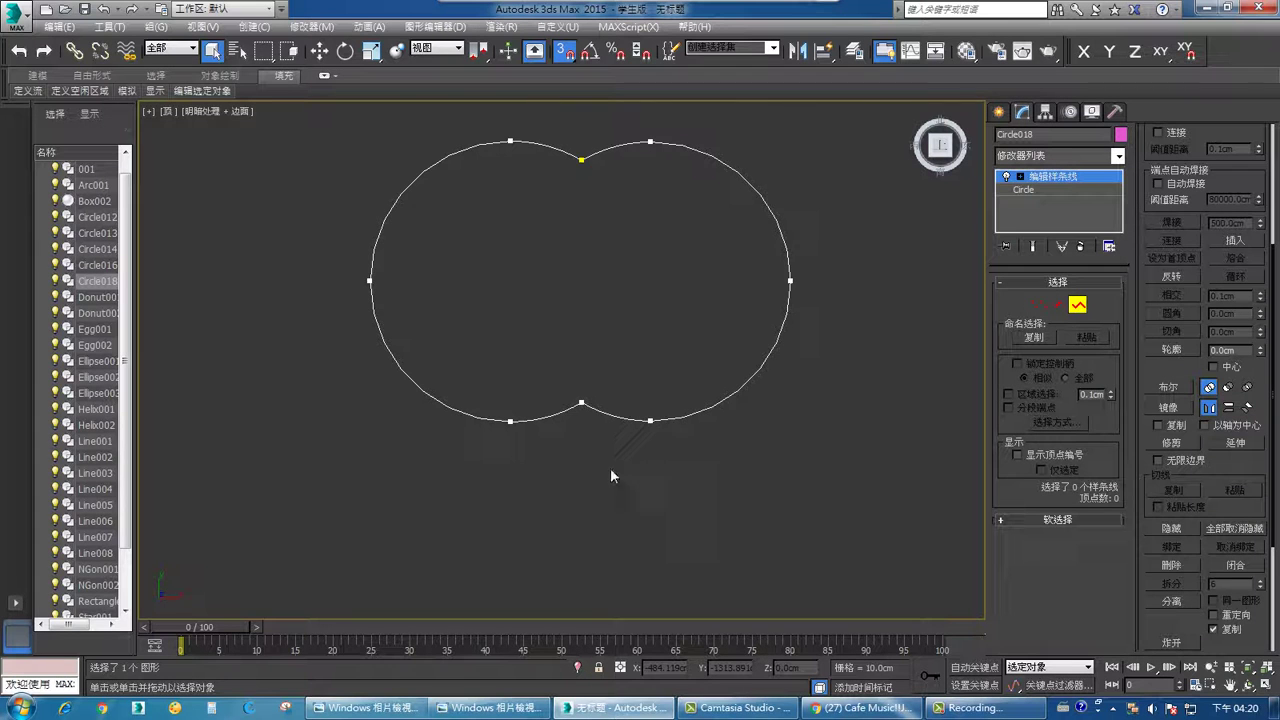
pyautogui.moveTo(619, 466); pyautogui.dragTo(497, 328)
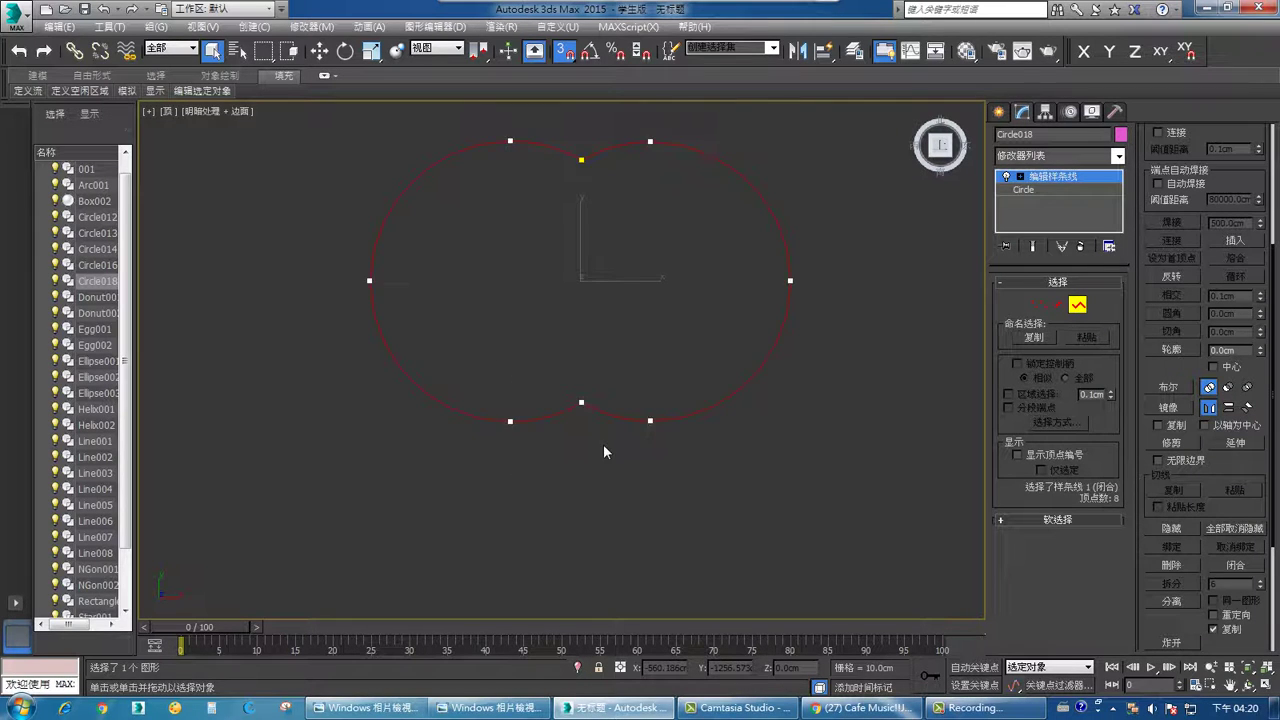
pyautogui.click(771, 477)
pyautogui.moveTo(774, 479); pyautogui.dragTo(525, 279)
pyautogui.click(680, 496)
pyautogui.moveTo(754, 458); pyautogui.dragTo(485, 295)
pyautogui.moveTo(748, 428); pyautogui.dragTo(457, 277)
pyautogui.moveTo(577, 303); pyautogui.dragTo(345, 210)
pyautogui.moveTo(886, 297); pyautogui.dragTo(620, 215)
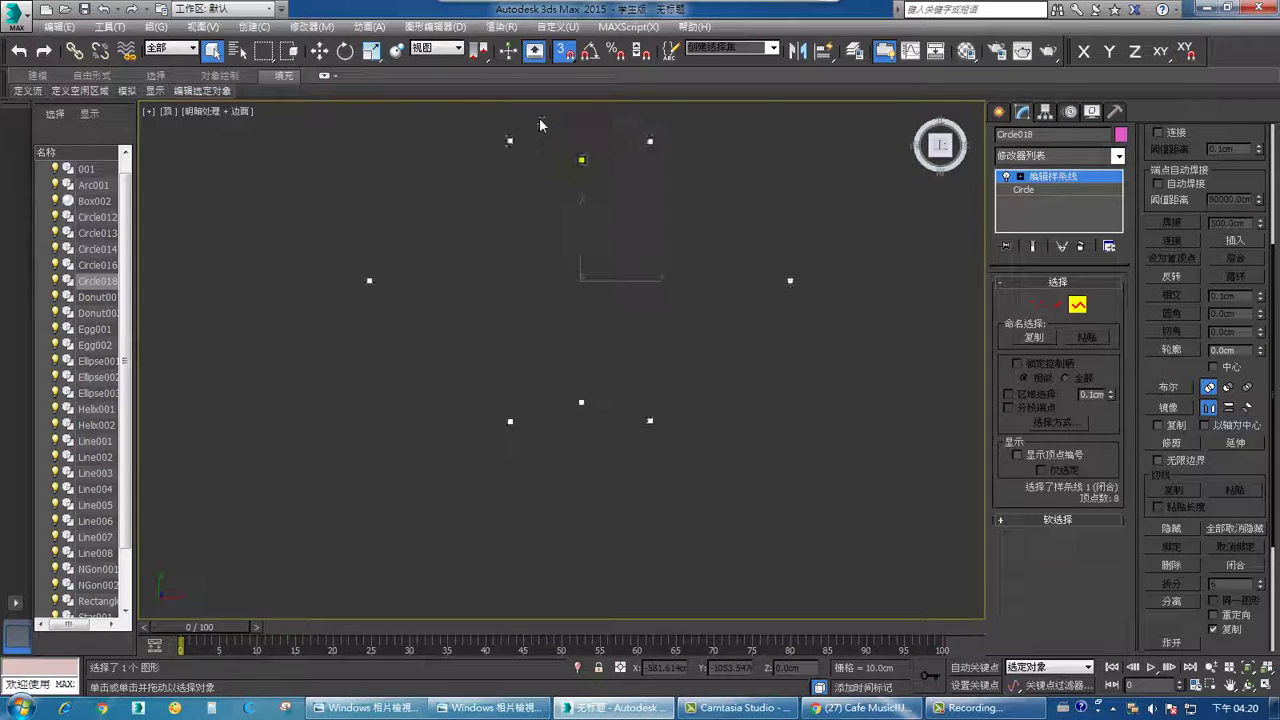